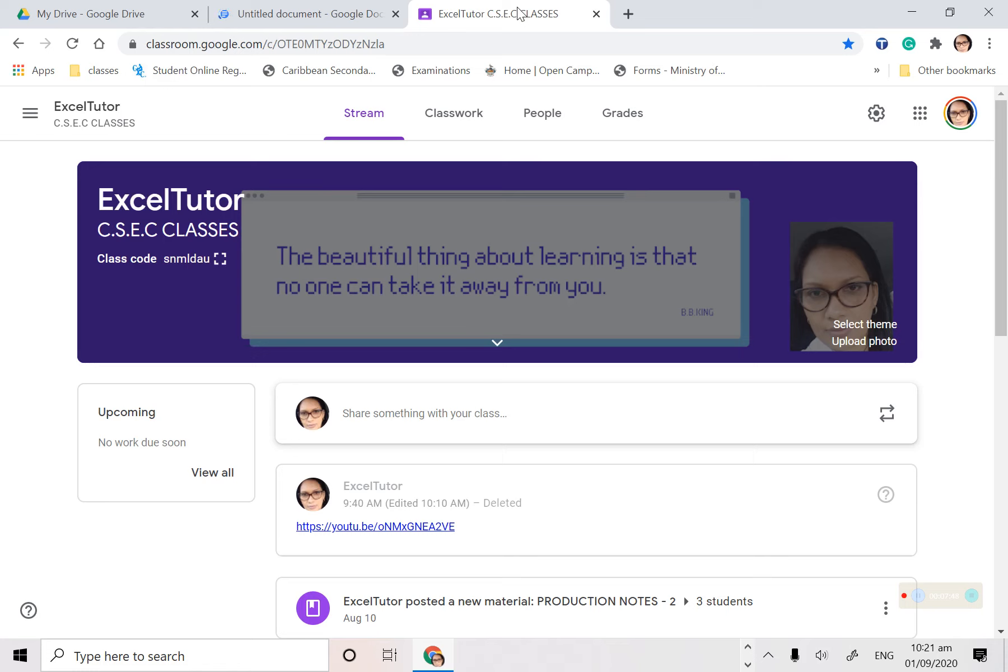
- Display the C.S.E.C class's code enlarged, and close the display
{"action": "left_click", "coordinate": [202, 269]}
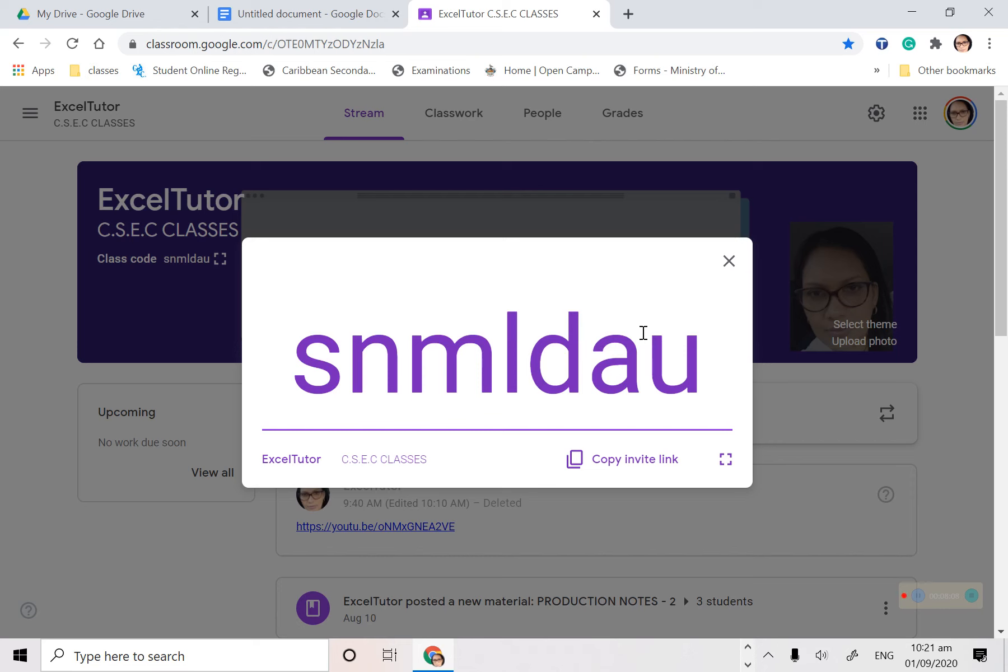
{"action": "left_click", "coordinate": [729, 262]}
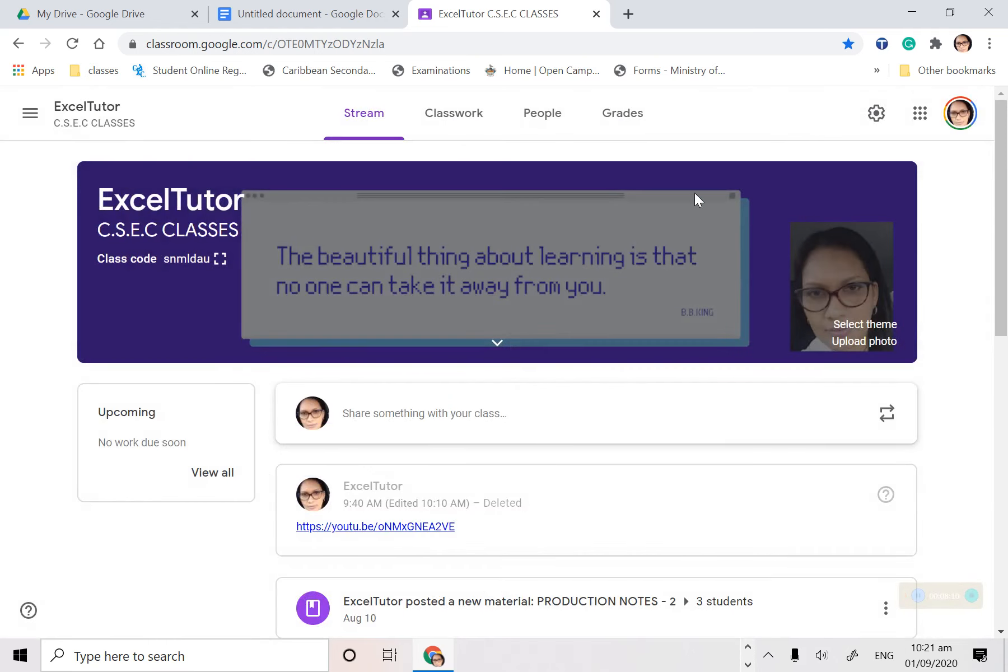
- Search Google for google classroom in a new tab, open the Google Classroom site and close that tab
{"action": "left_click", "coordinate": [628, 13]}
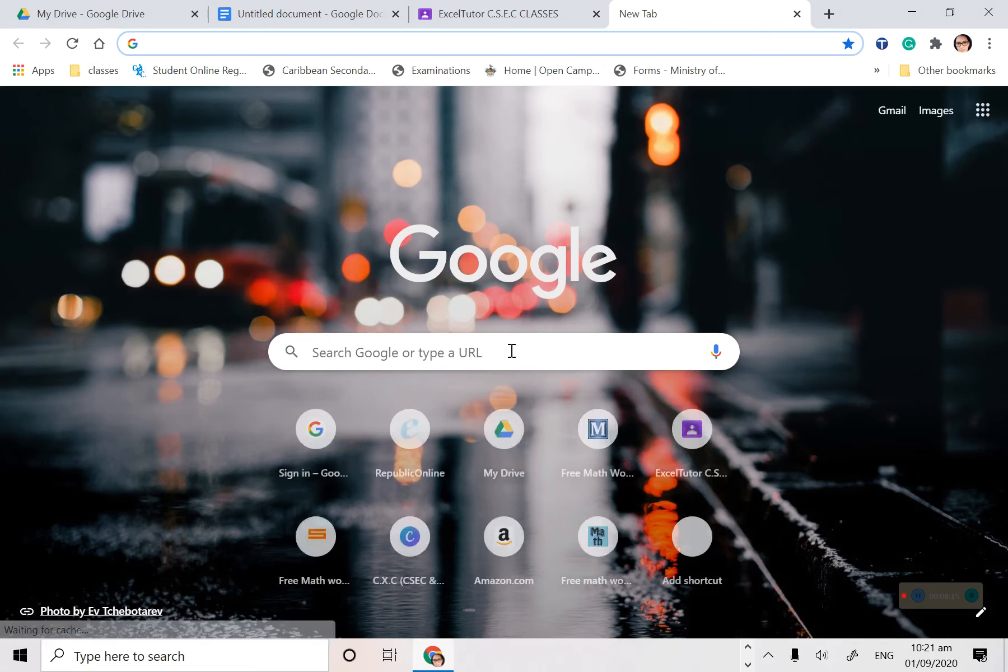
{"action": "left_click", "coordinate": [513, 350]}
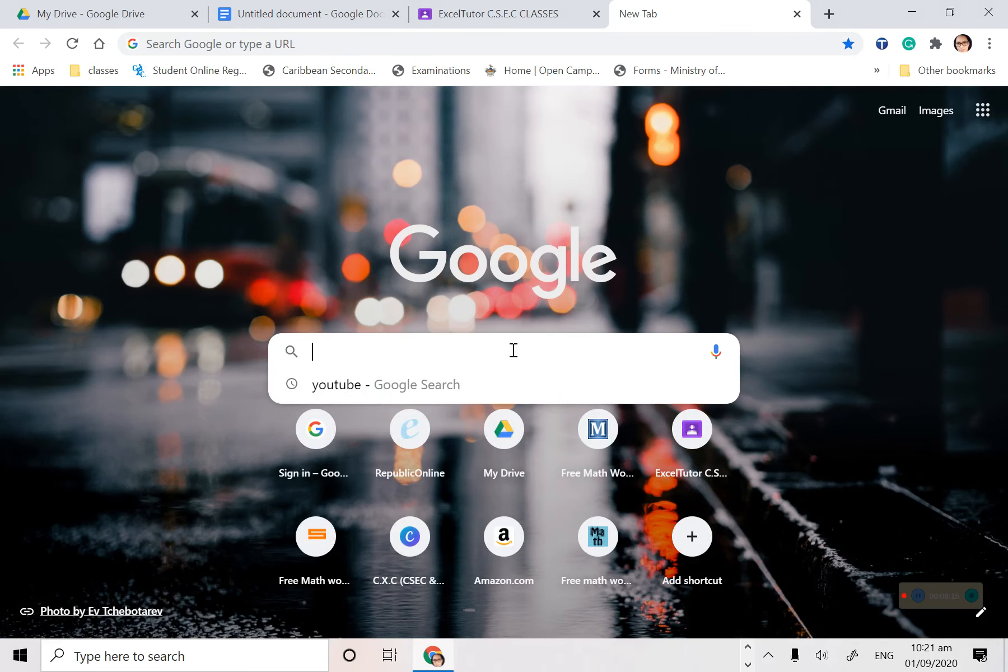
{"action": "type", "text": "googlr"}
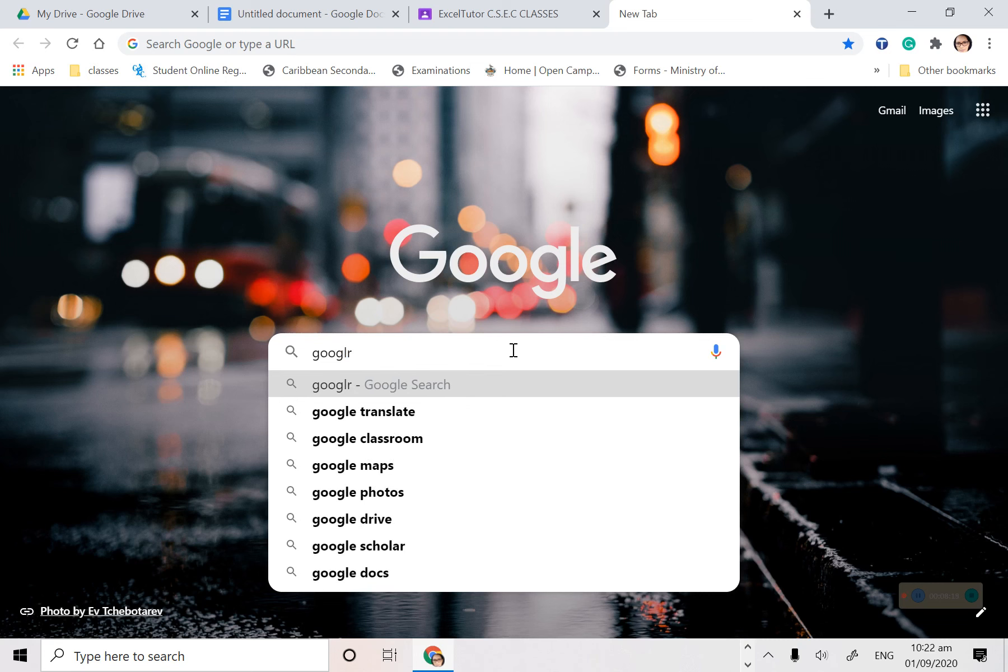
{"action": "left_click", "coordinate": [453, 437]}
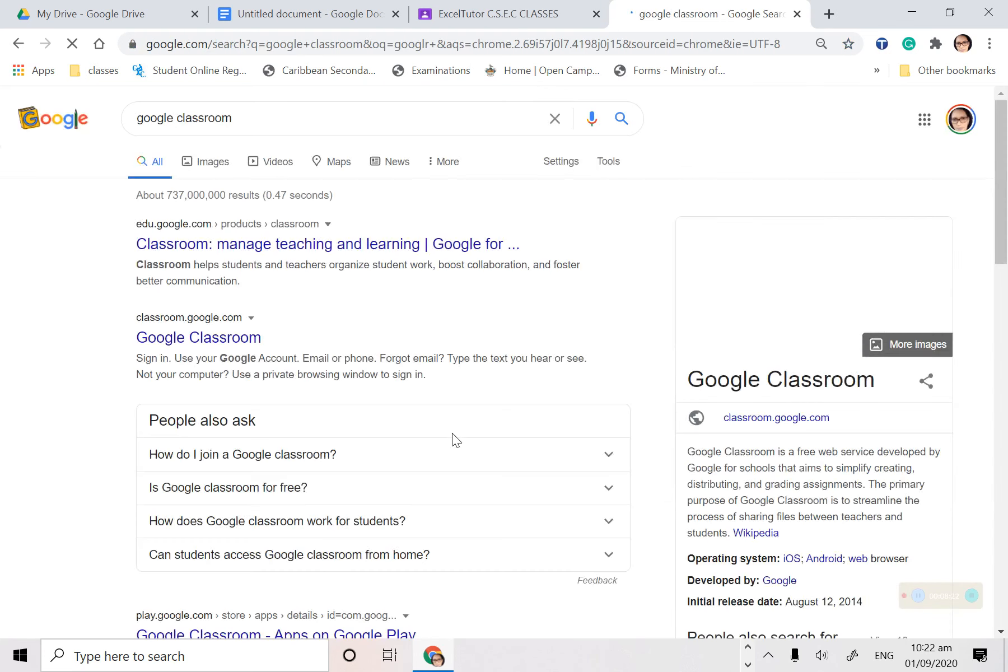
{"action": "left_click", "coordinate": [219, 341]}
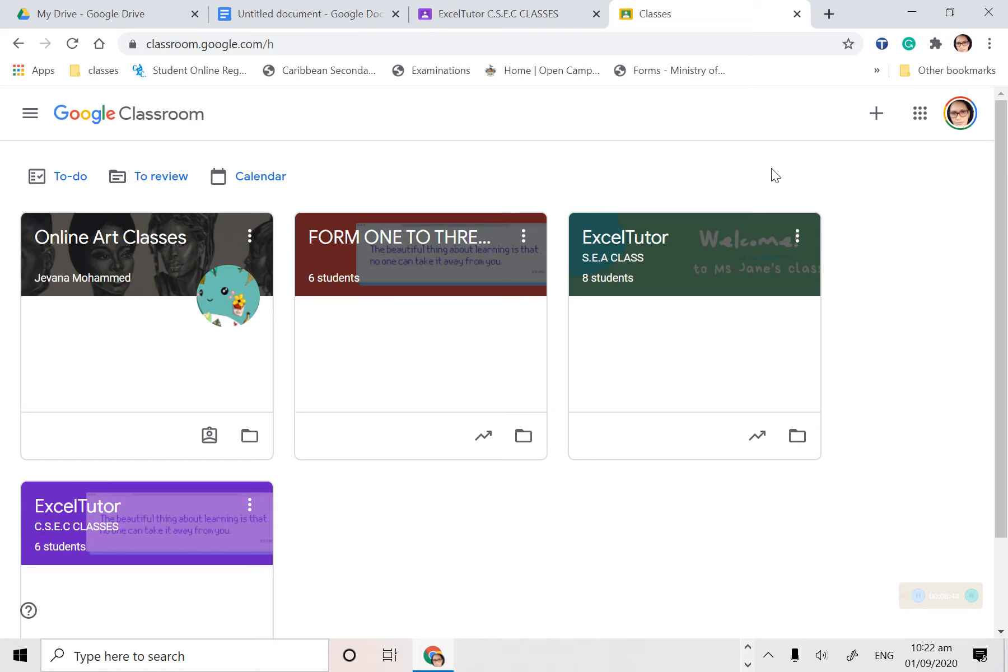
{"action": "left_click", "coordinate": [796, 14]}
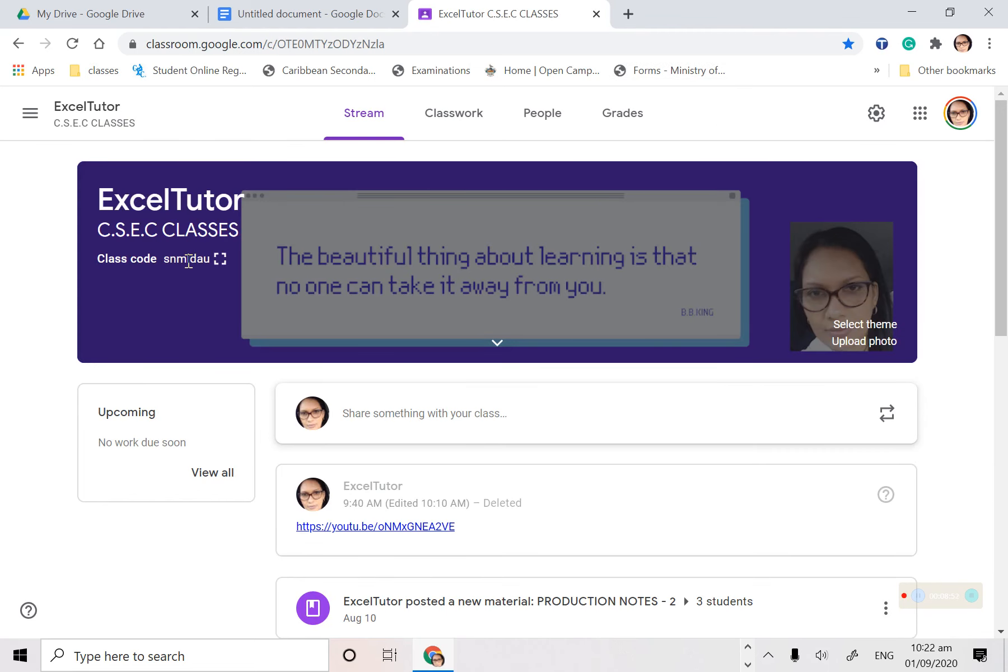
- Reopen the enlarged class code to view its invite link option, and close it
{"action": "left_click", "coordinate": [208, 260]}
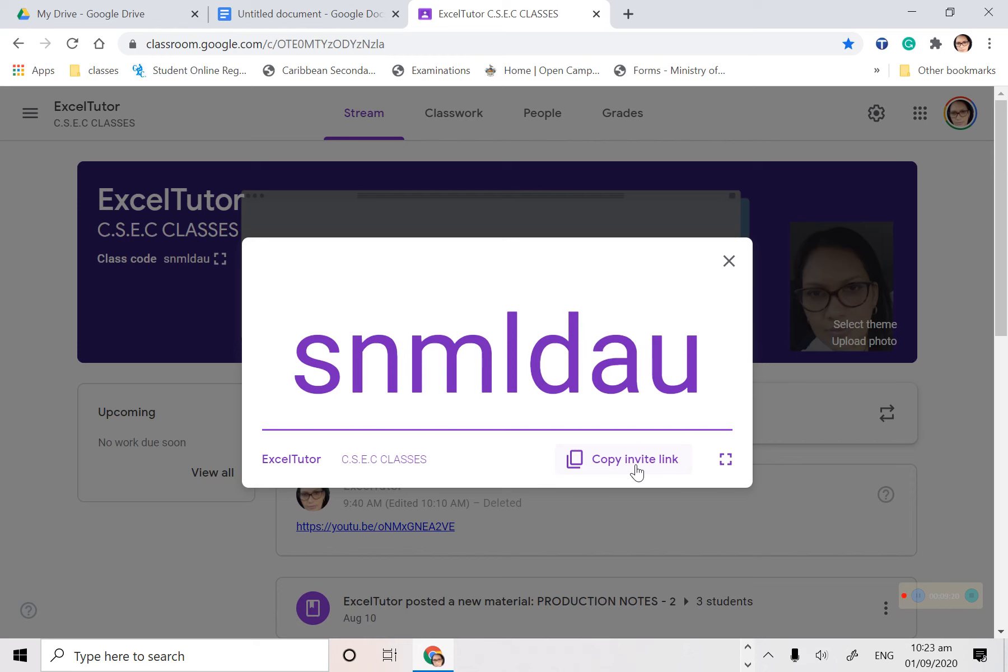
{"action": "left_click", "coordinate": [731, 261]}
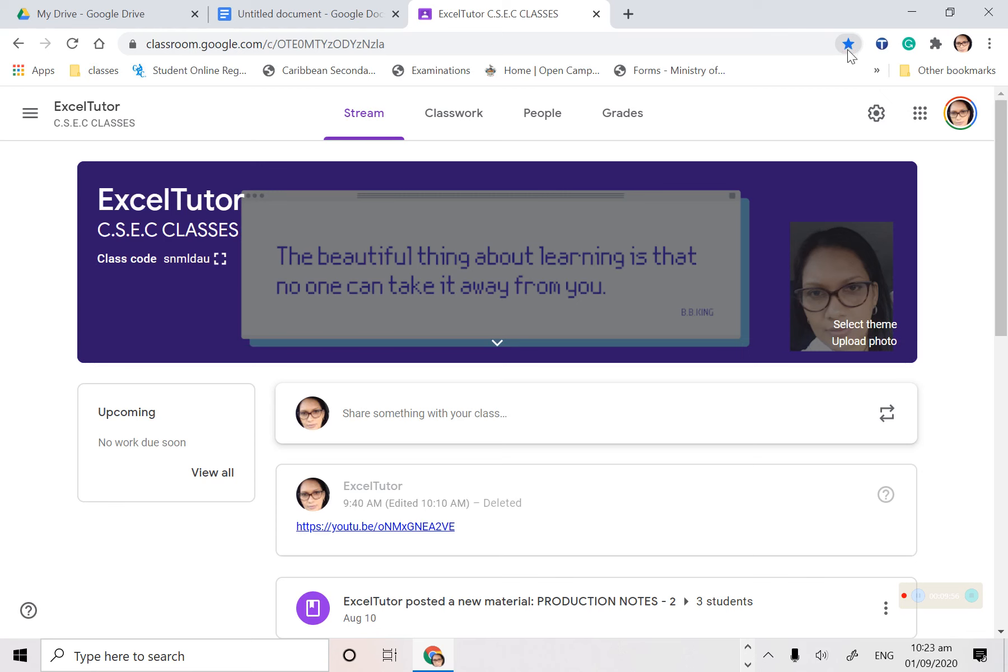
- Open Google Classroom from the saved bookmarks
{"action": "left_click", "coordinate": [949, 67]}
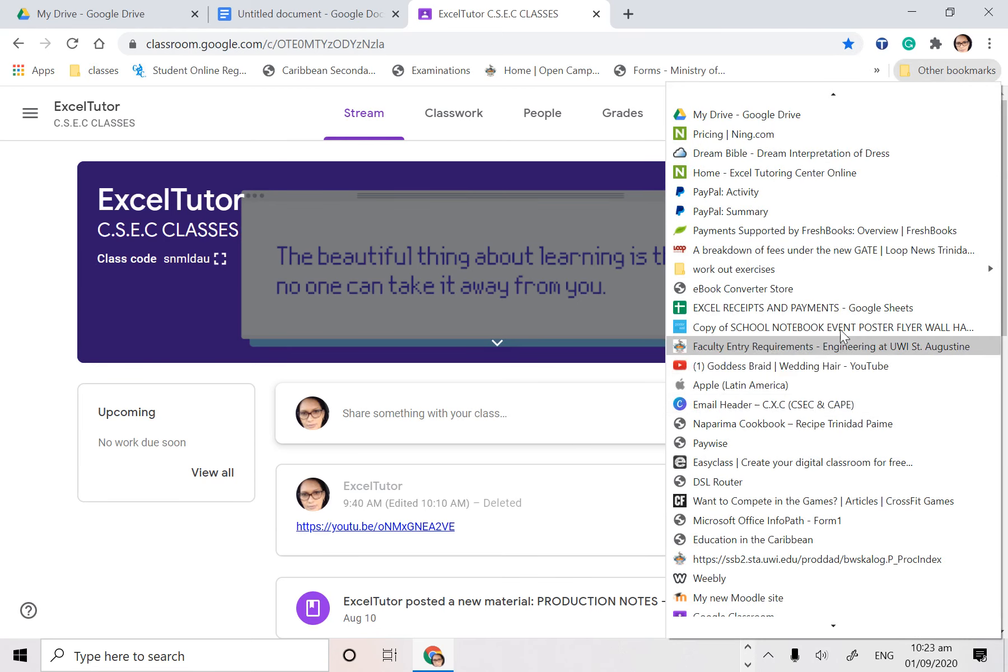
{"action": "scroll", "coordinate": [806, 610], "scroll_direction": "down", "scroll_amount": 1}
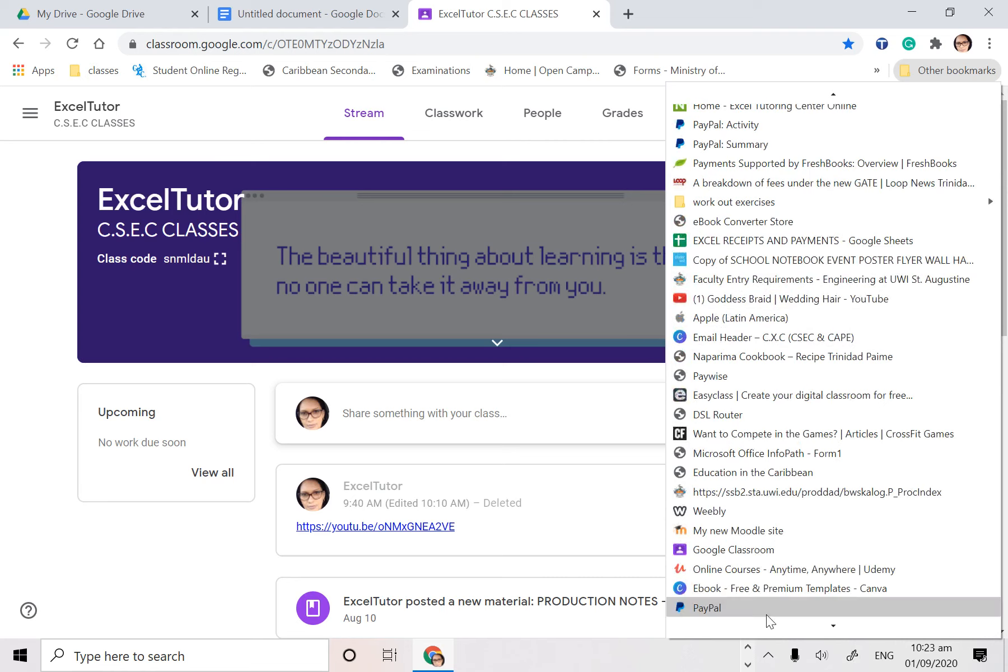
{"action": "left_click", "coordinate": [752, 550]}
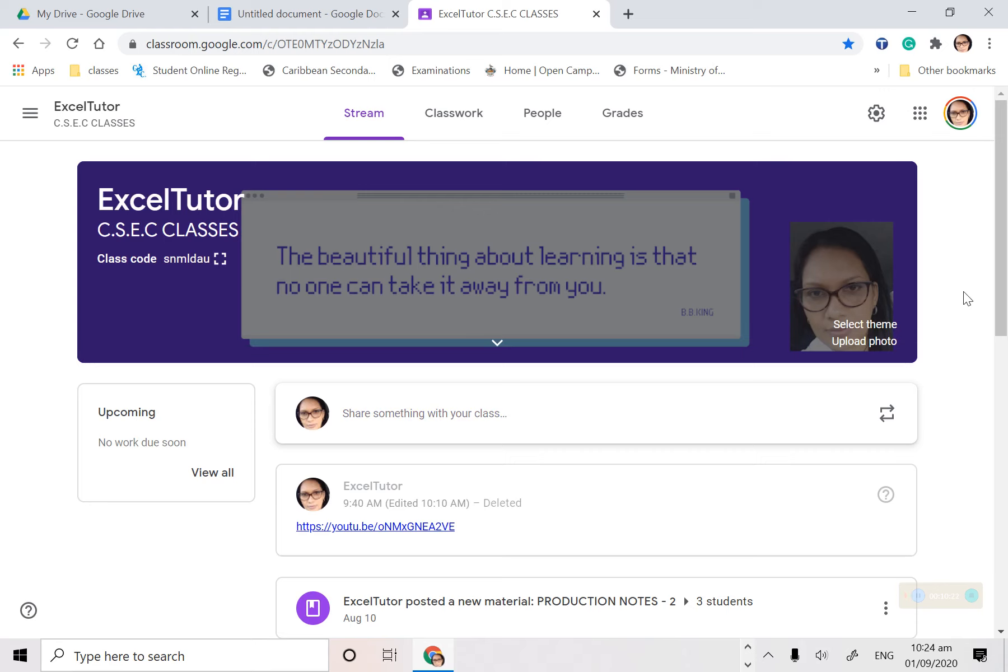
- Switch to Google Drive and open My Drive from the saved bookmarks
{"action": "left_click", "coordinate": [112, 15]}
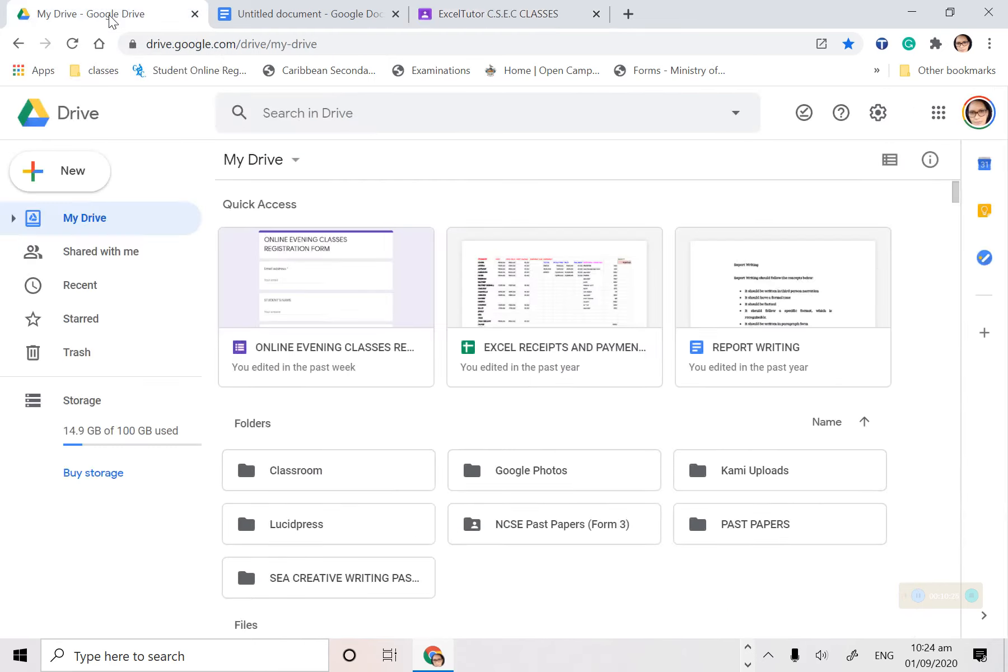
{"action": "left_click", "coordinate": [958, 71]}
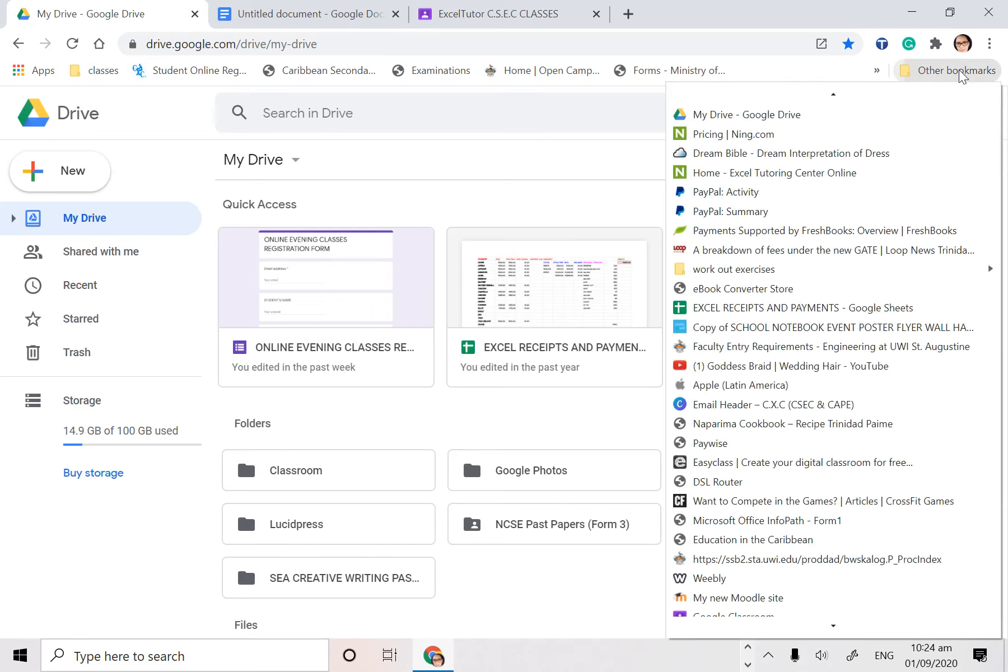
{"action": "left_click", "coordinate": [799, 114]}
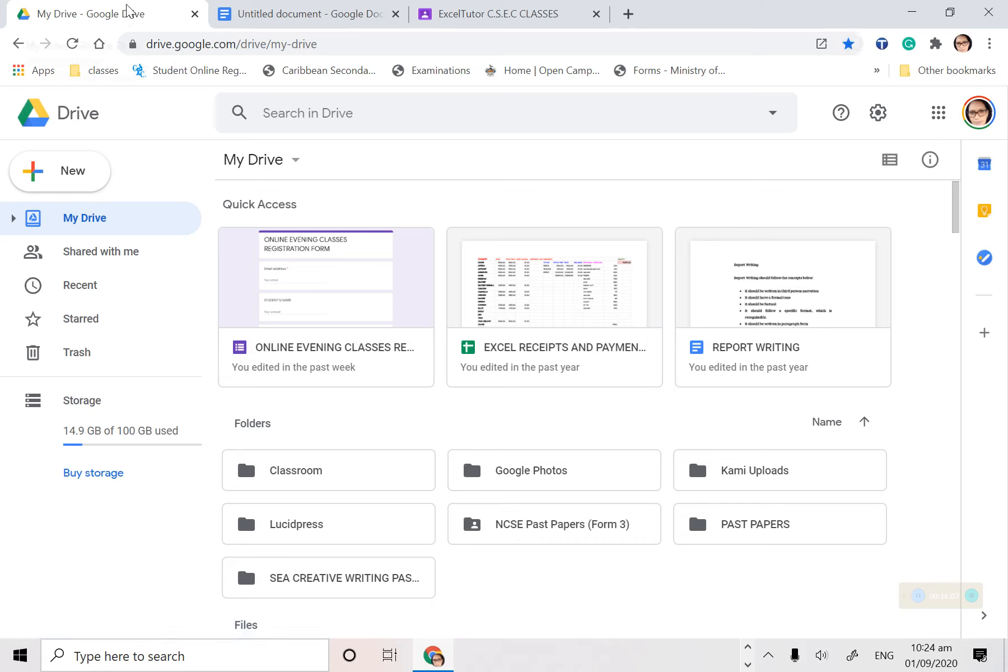
- Return to Google Classroom and open the classwork of FORM ONE TO THREE CLASSES
{"action": "left_click", "coordinate": [482, 8]}
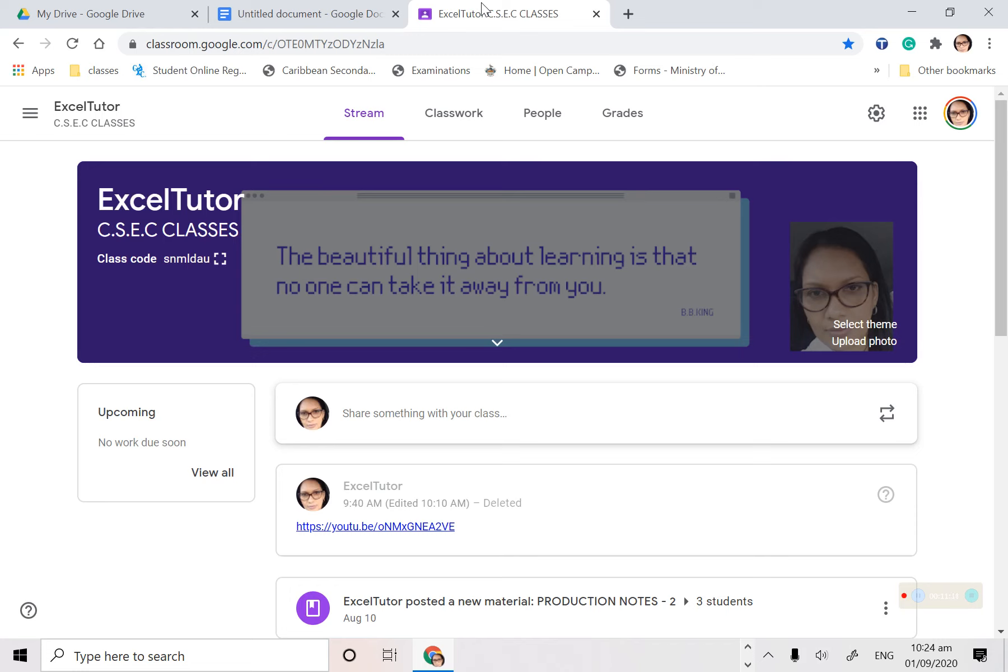
{"action": "left_click", "coordinate": [30, 114]}
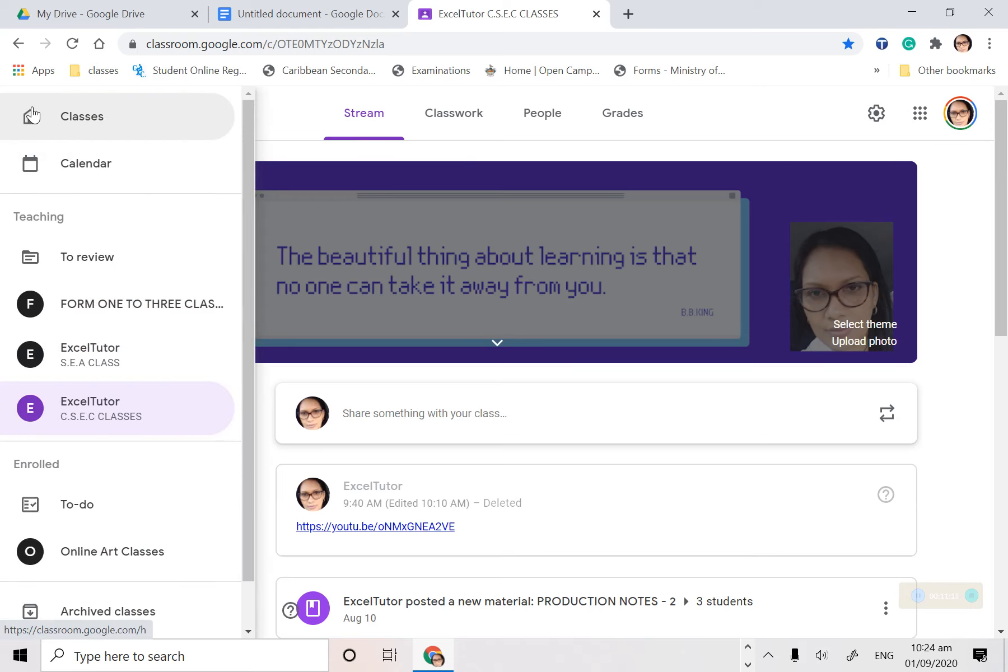
{"action": "left_click", "coordinate": [140, 303]}
{"action": "left_click", "coordinate": [454, 112]}
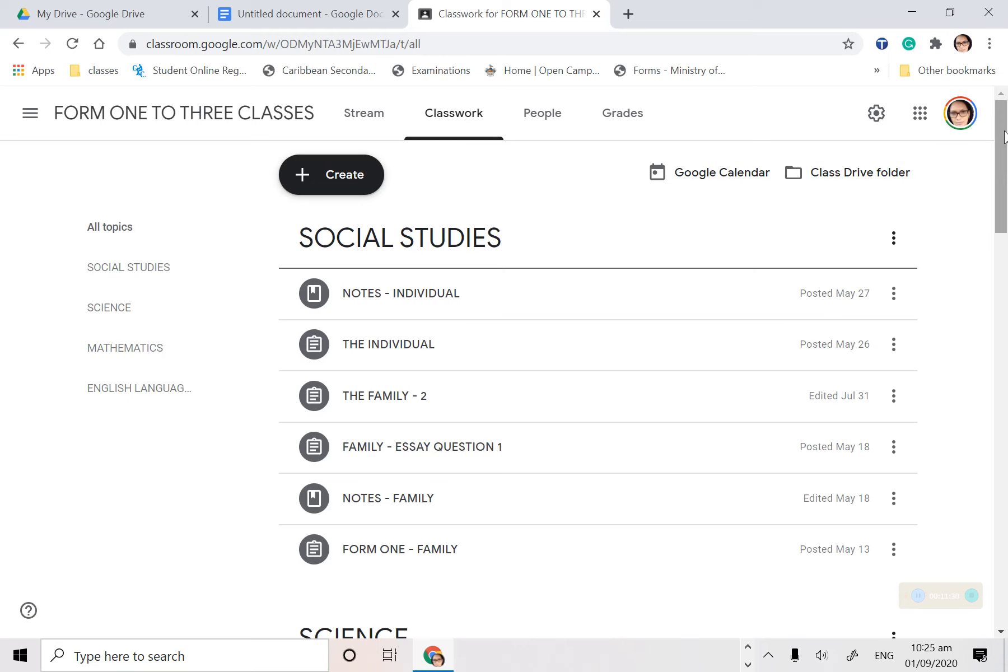
- Look through the stream and classwork topics of FORM ONE TO THREE CLASSES
{"action": "left_click_drag", "start_coordinate": [1004, 135], "coordinate": [971, 110]}
{"action": "left_click", "coordinate": [364, 112]}
{"action": "left_click_drag", "start_coordinate": [1006, 216], "coordinate": [1006, 177]}
{"action": "left_click", "coordinate": [451, 131]}
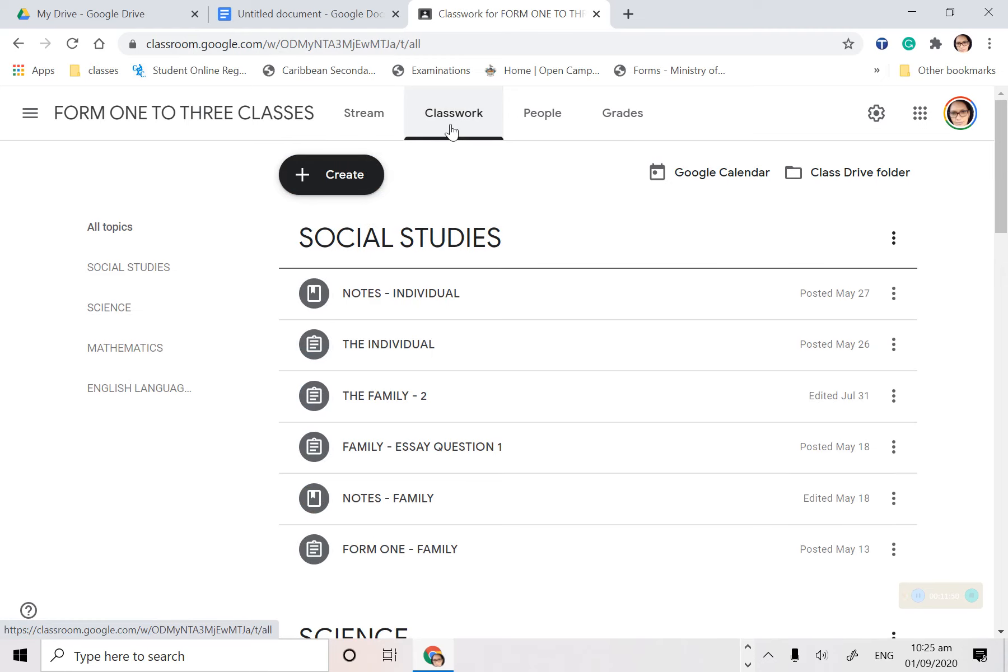
{"action": "left_click_drag", "start_coordinate": [1002, 190], "coordinate": [987, 152]}
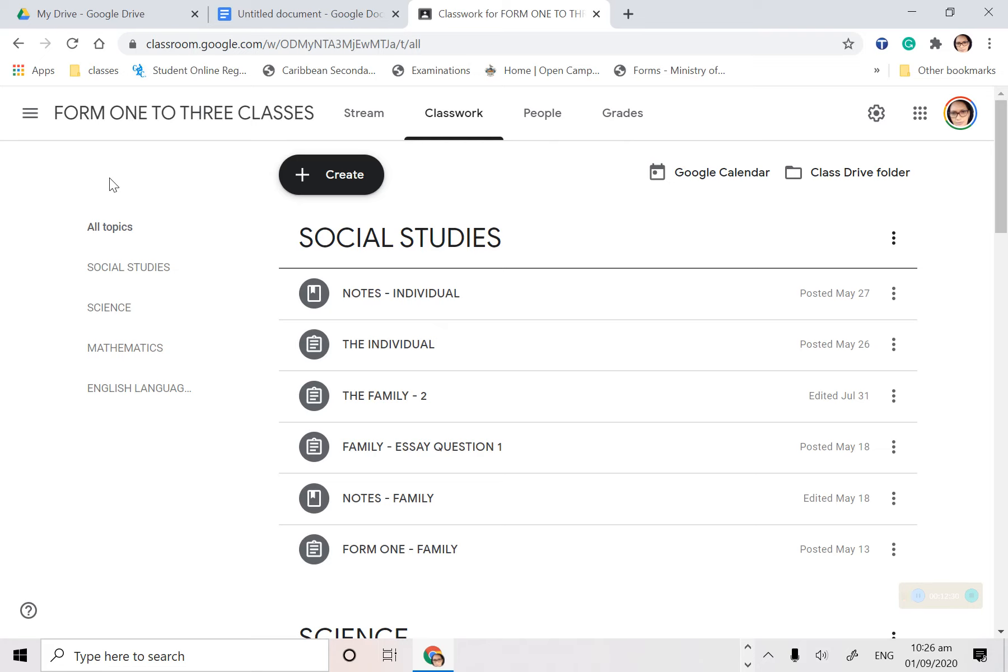
- Close the untitled Google document and switch to Zoom
{"action": "left_click", "coordinate": [395, 14]}
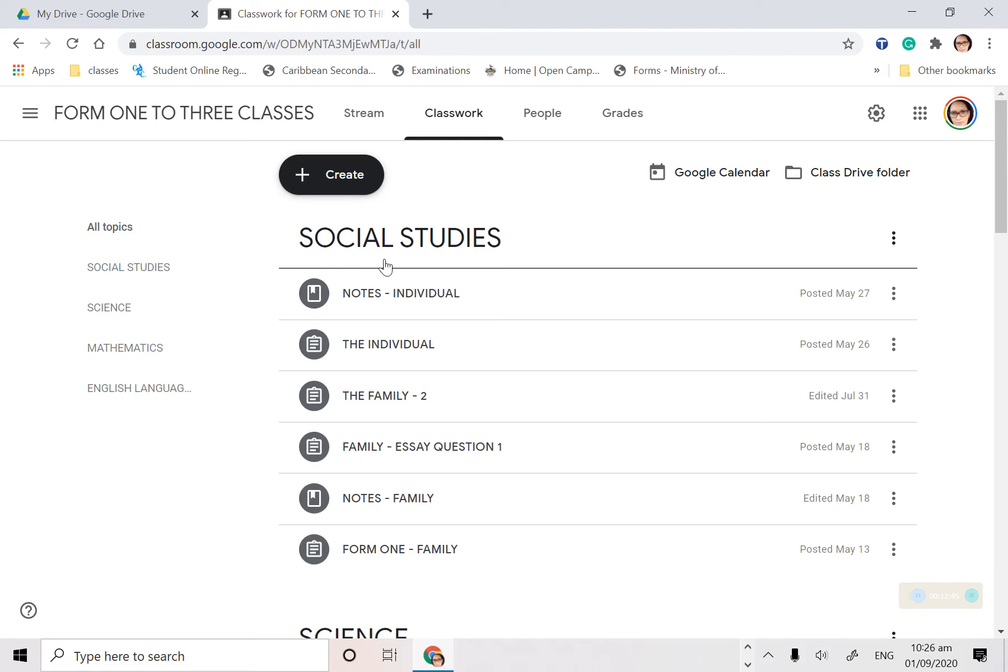
{"action": "left_click", "coordinate": [748, 649]}
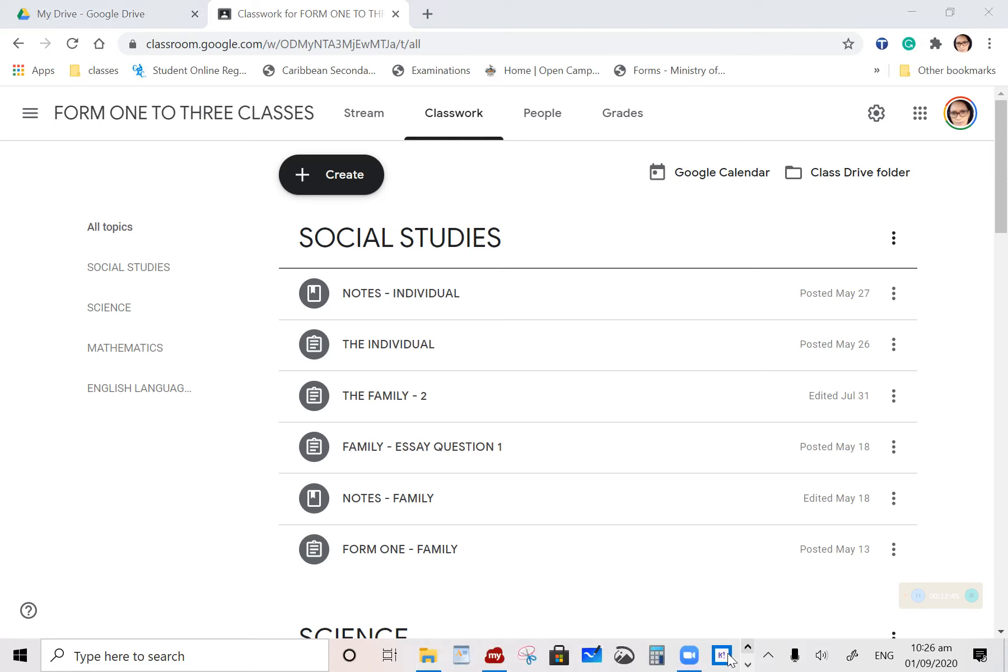
{"action": "left_click", "coordinate": [695, 661]}
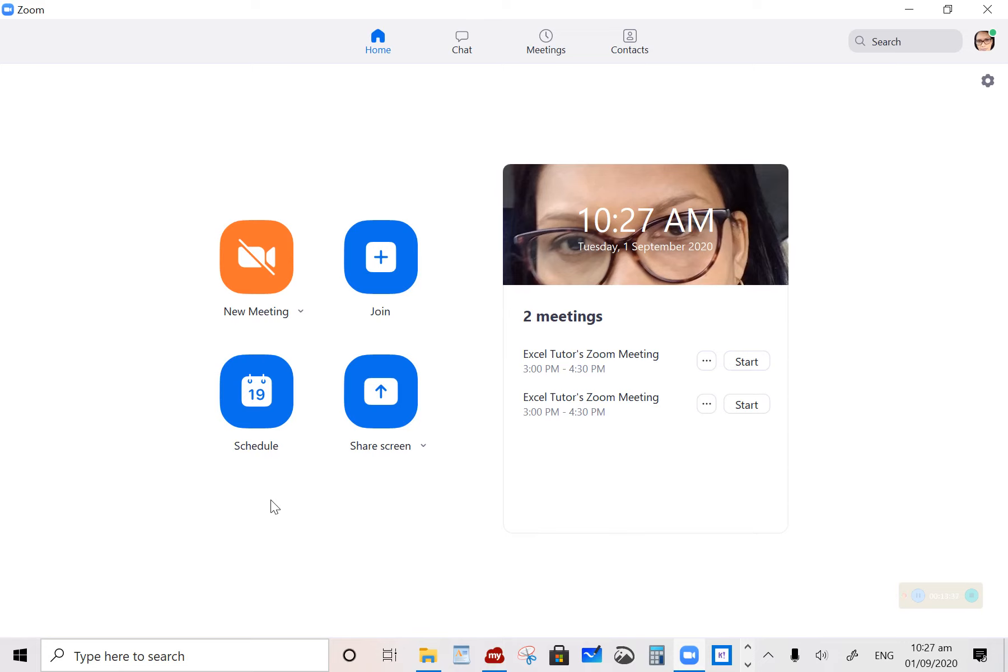
- Set up a recurring scheduled meeting starting at 05:00 pm with a duration of 1 hour 30 minutes
{"action": "left_click", "coordinate": [262, 396]}
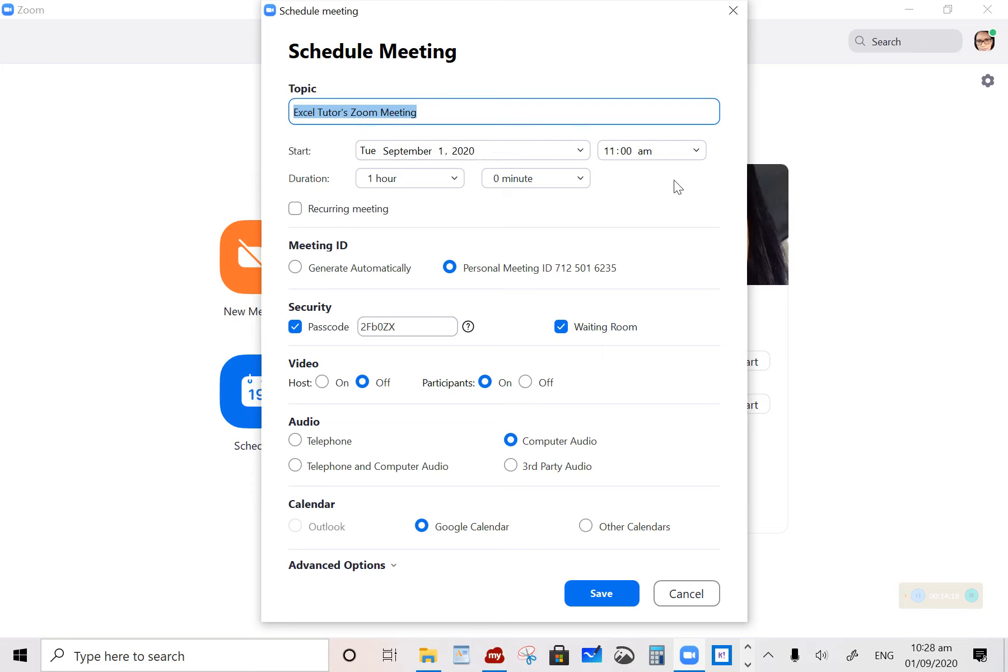
{"action": "left_click", "coordinate": [696, 150]}
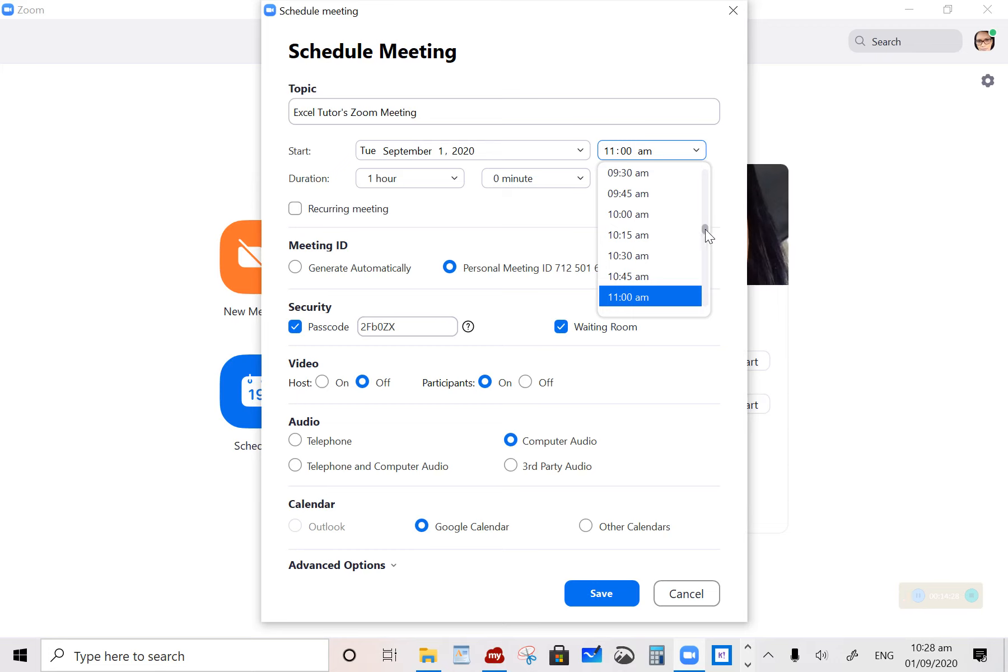
{"action": "left_click_drag", "start_coordinate": [705, 229], "coordinate": [706, 259]}
{"action": "left_click", "coordinate": [655, 298]}
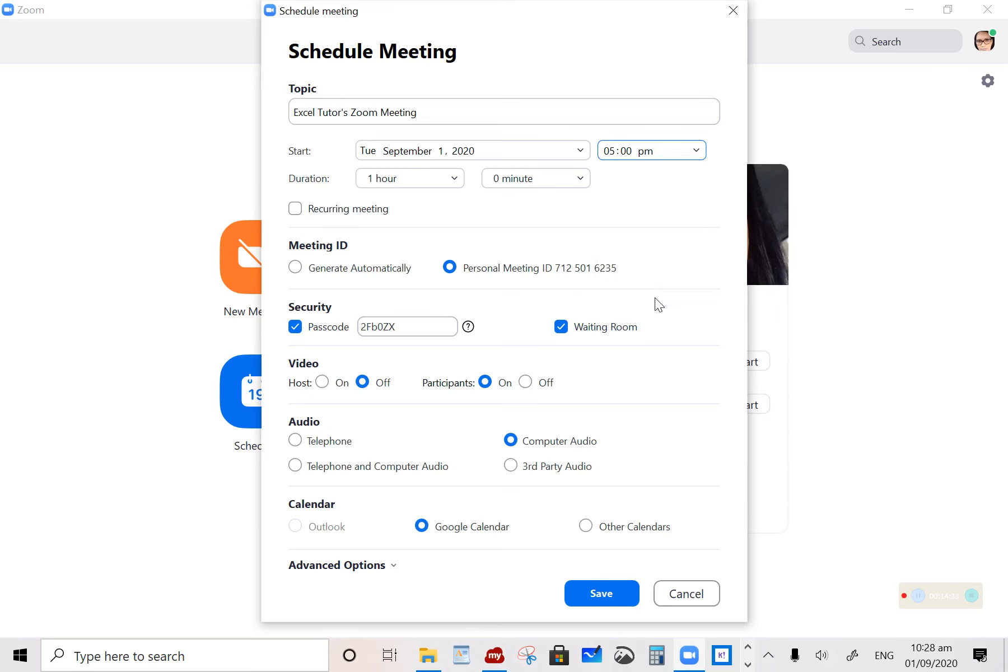
{"action": "left_click", "coordinate": [576, 178]}
{"action": "left_click", "coordinate": [562, 252]}
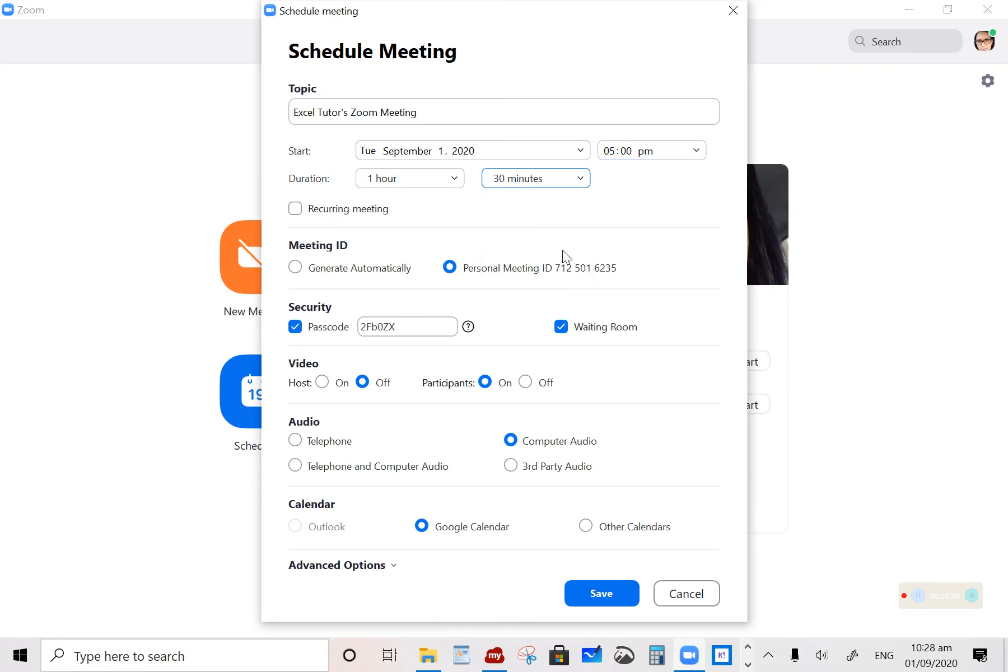
{"action": "left_click", "coordinate": [296, 209]}
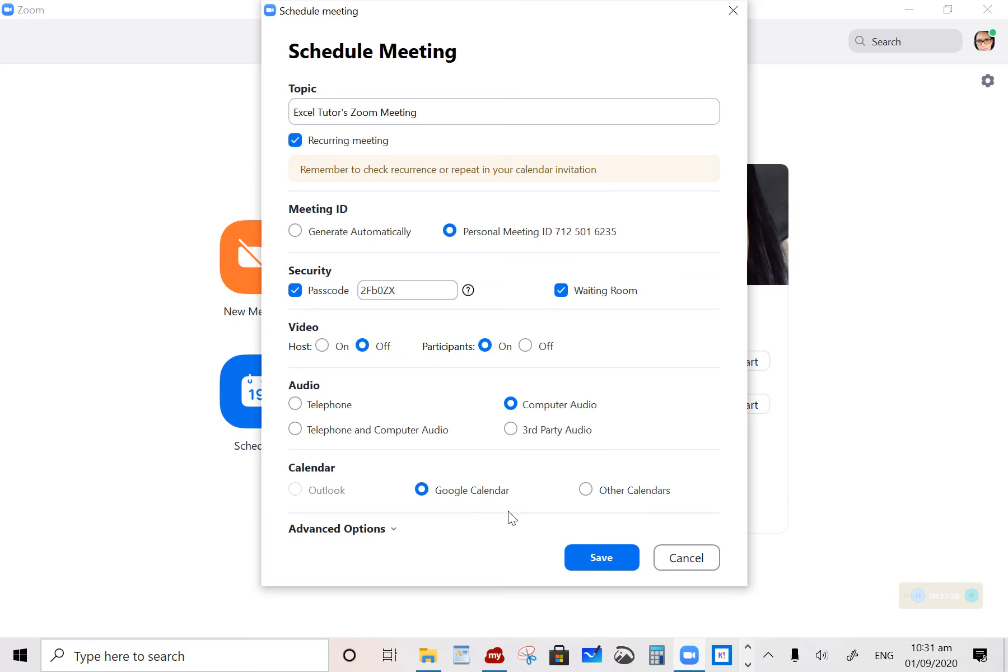
- Save the scheduled meeting and allow Zoom to access the calendars of the existing Google account
{"action": "left_click", "coordinate": [612, 556]}
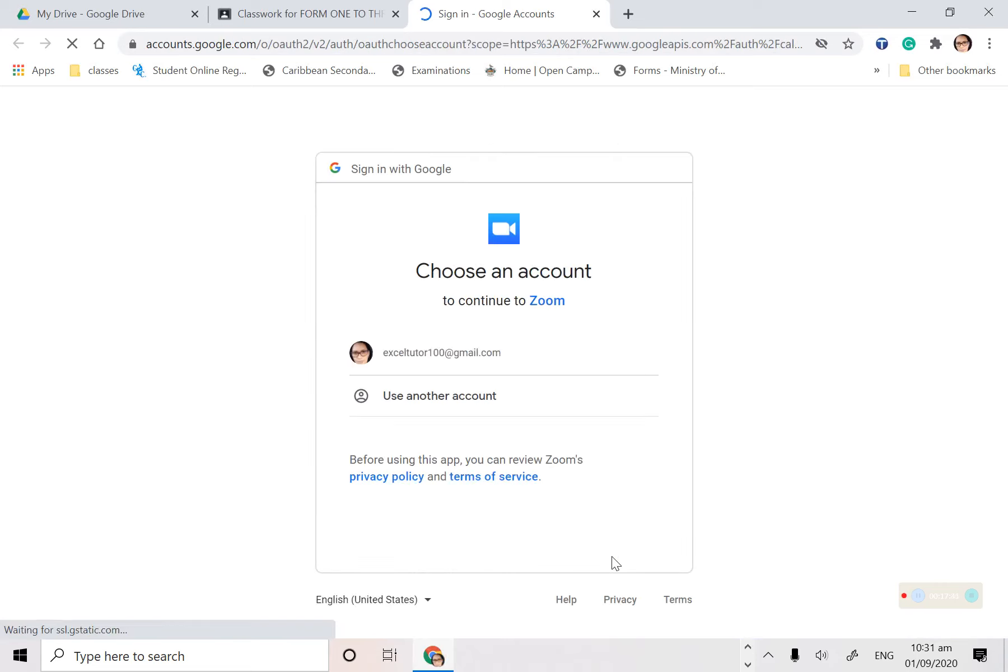
{"action": "left_click", "coordinate": [473, 358]}
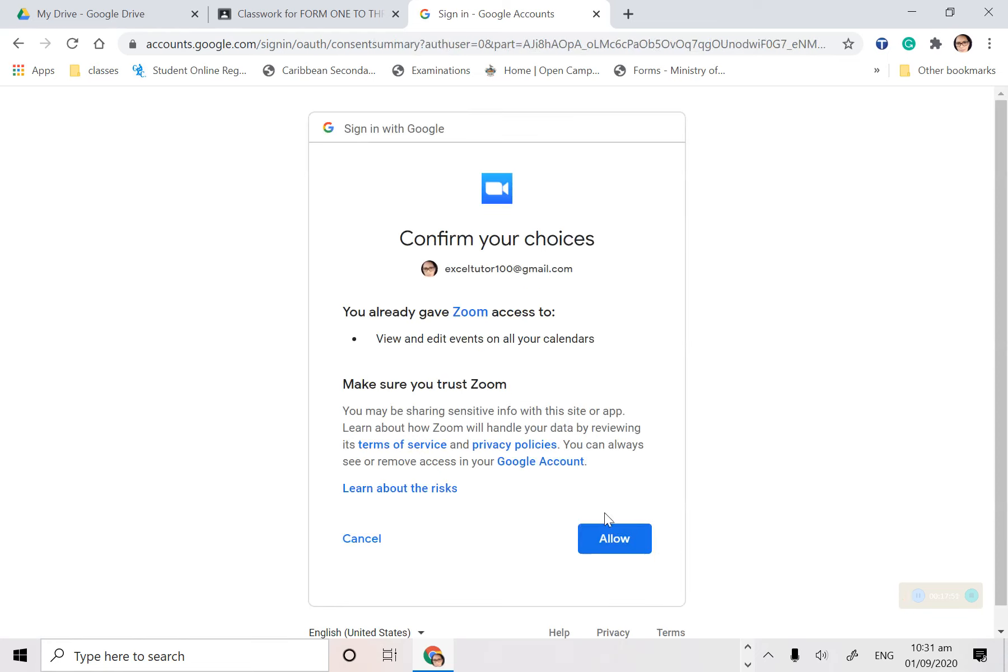
{"action": "left_click", "coordinate": [609, 540]}
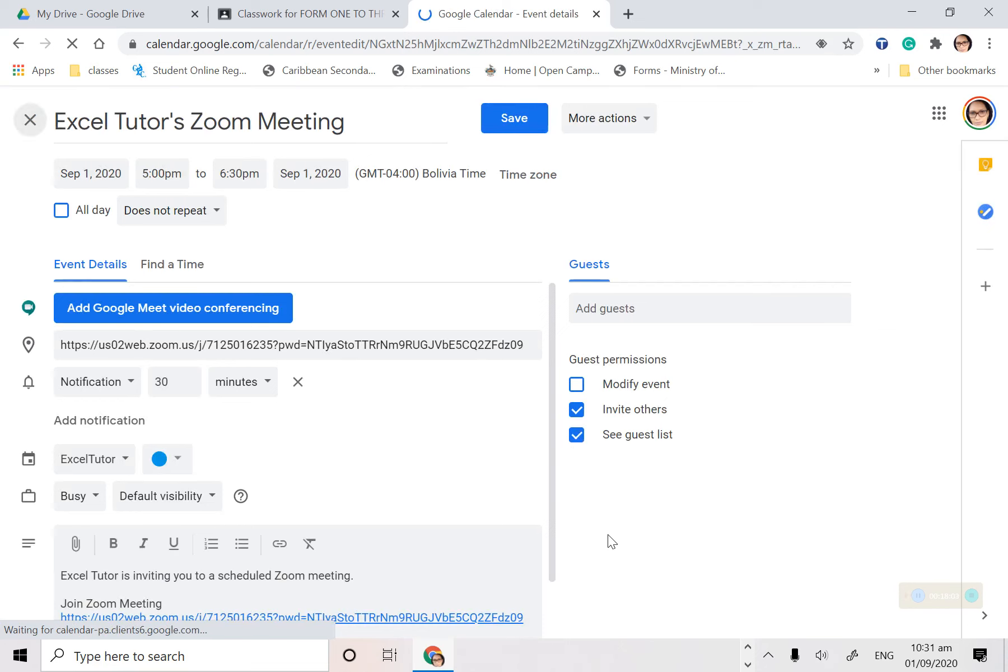
- Remove the guests' Invite others and See guest list permissions, and make the calendar event repeat weekly on Tuesday
{"action": "left_click", "coordinate": [576, 434]}
{"action": "left_click", "coordinate": [576, 409]}
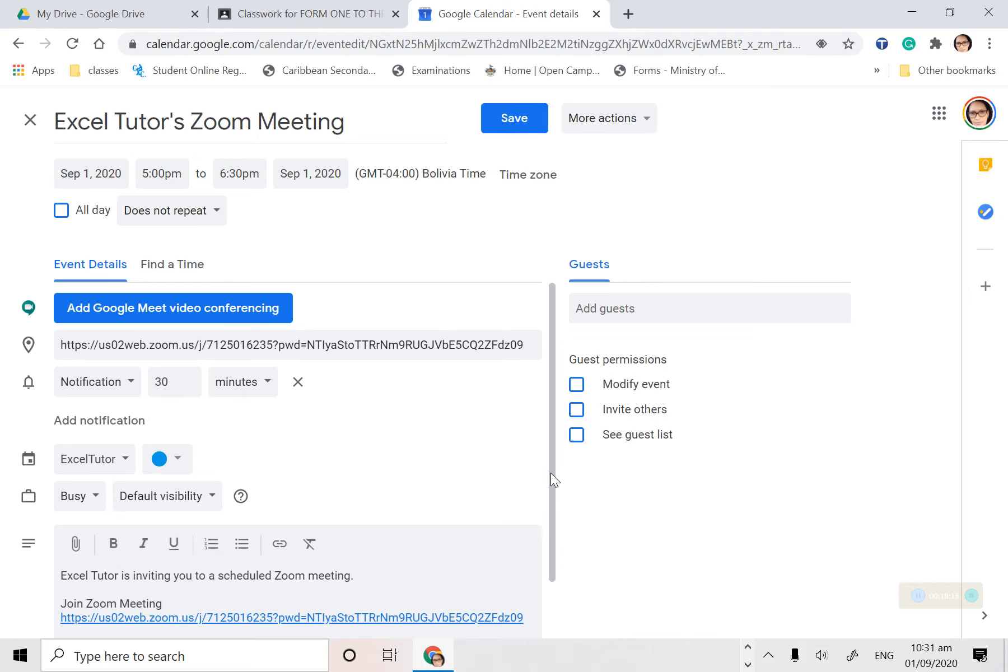
{"action": "left_click_drag", "start_coordinate": [550, 472], "coordinate": [556, 544]}
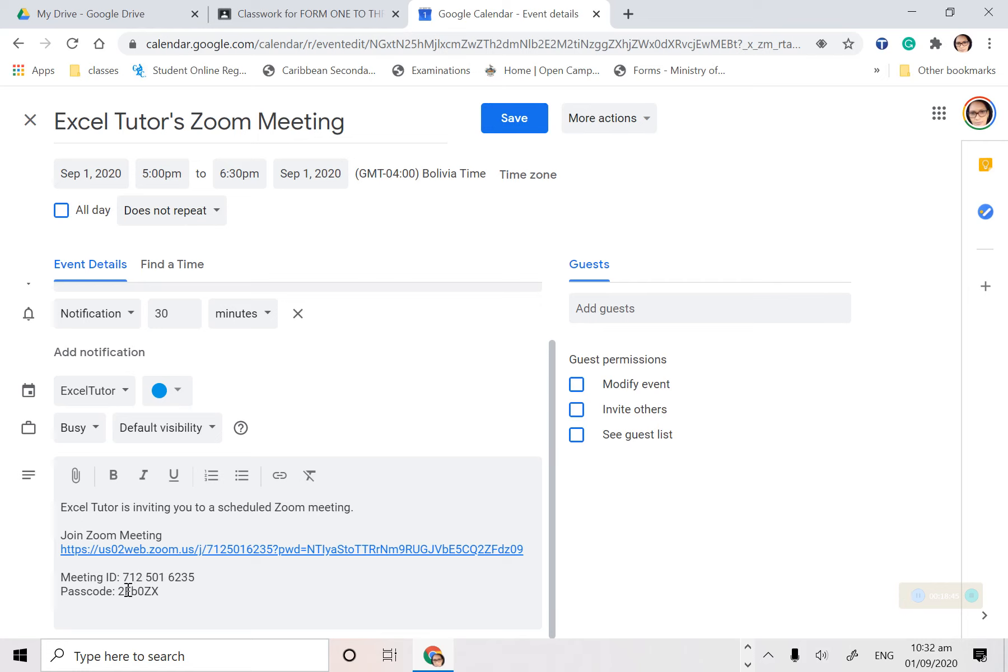
{"action": "scroll", "coordinate": [127, 590], "scroll_direction": "up", "scroll_amount": 2}
{"action": "left_click", "coordinate": [216, 210]}
{"action": "left_click", "coordinate": [336, 265]}
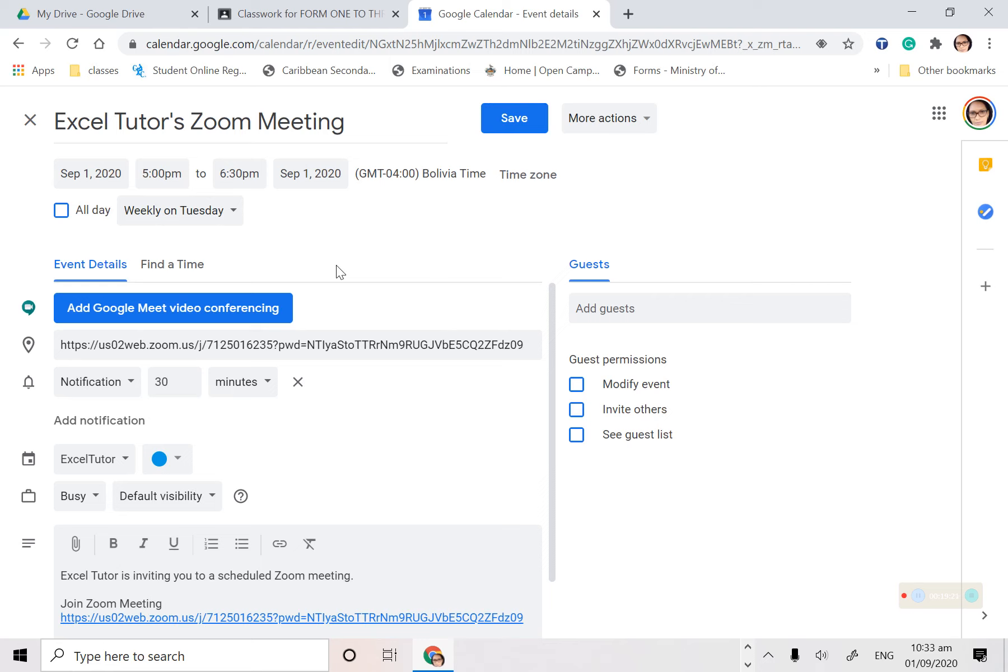
- Keep the event repeating weekly on Tuesday, set its end date to Sep 2, 2020, and save it
{"action": "left_click", "coordinate": [233, 211]}
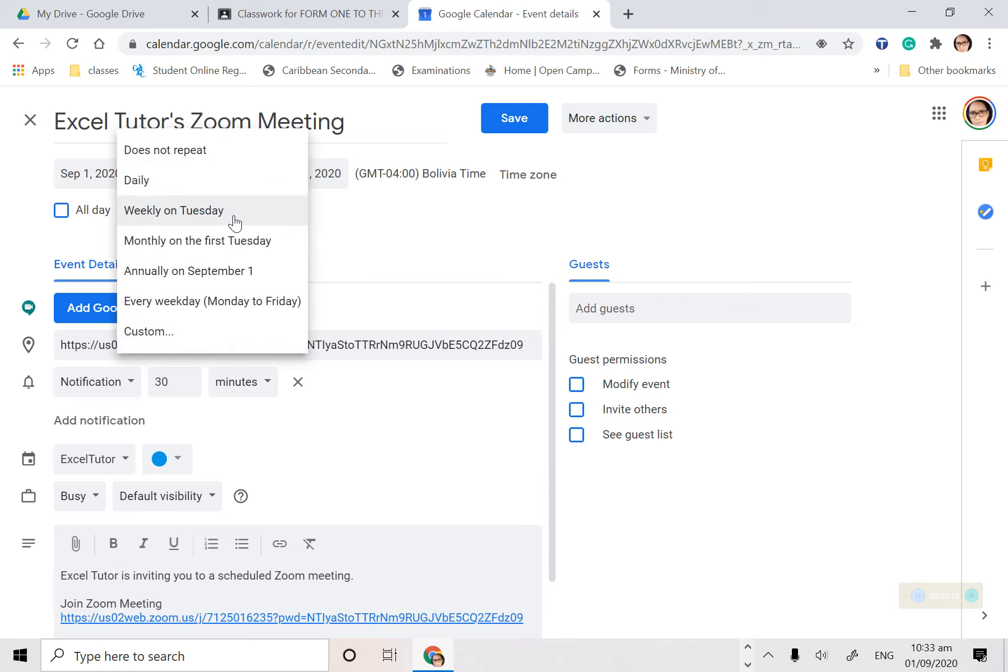
{"action": "left_click", "coordinate": [234, 223]}
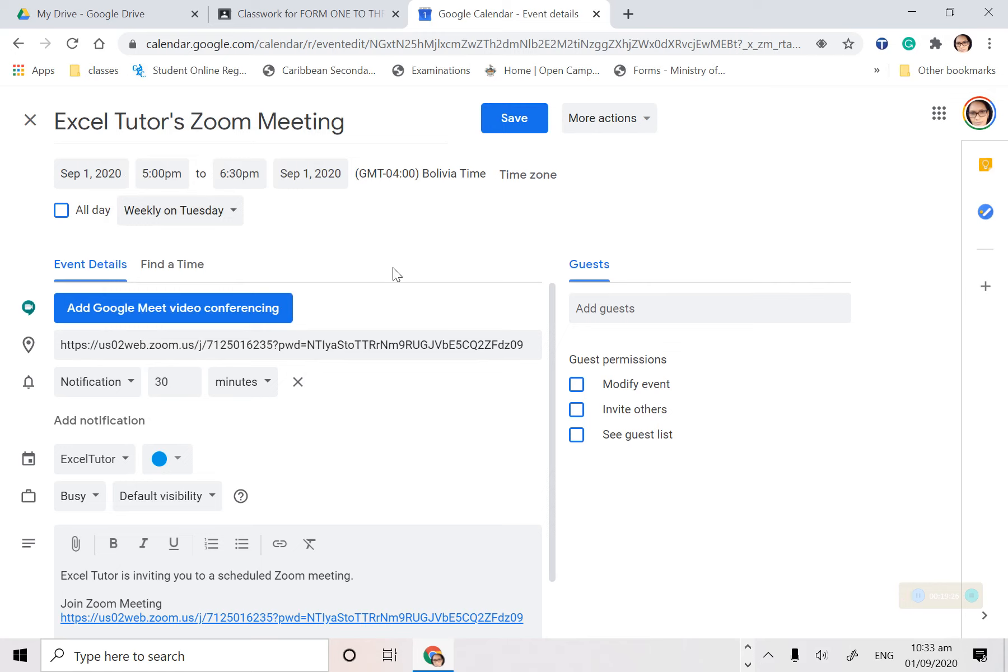
{"action": "left_click", "coordinate": [312, 171]}
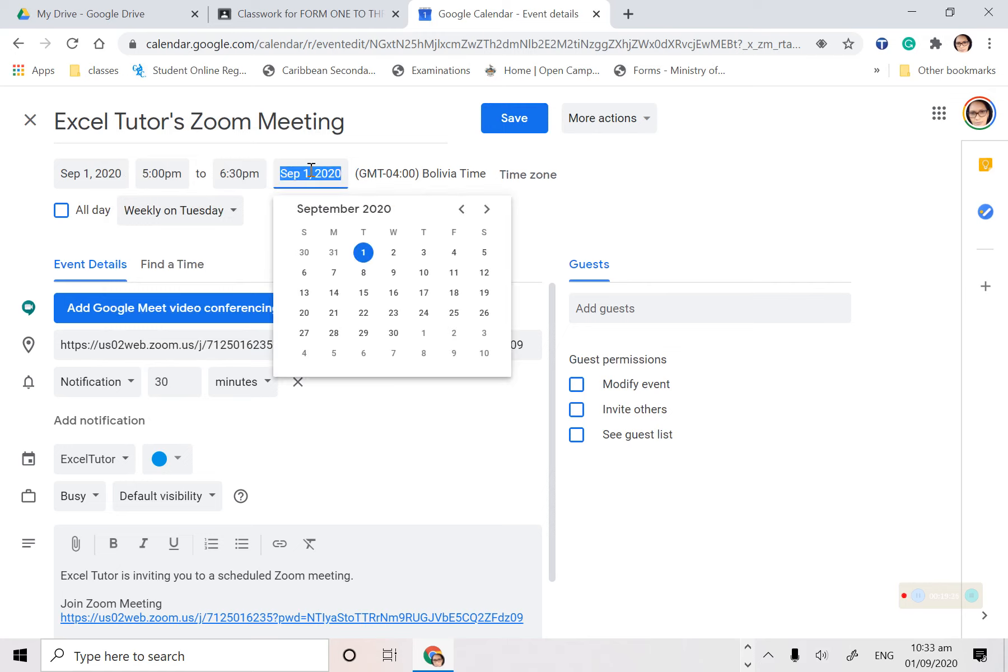
{"action": "left_click", "coordinate": [394, 252]}
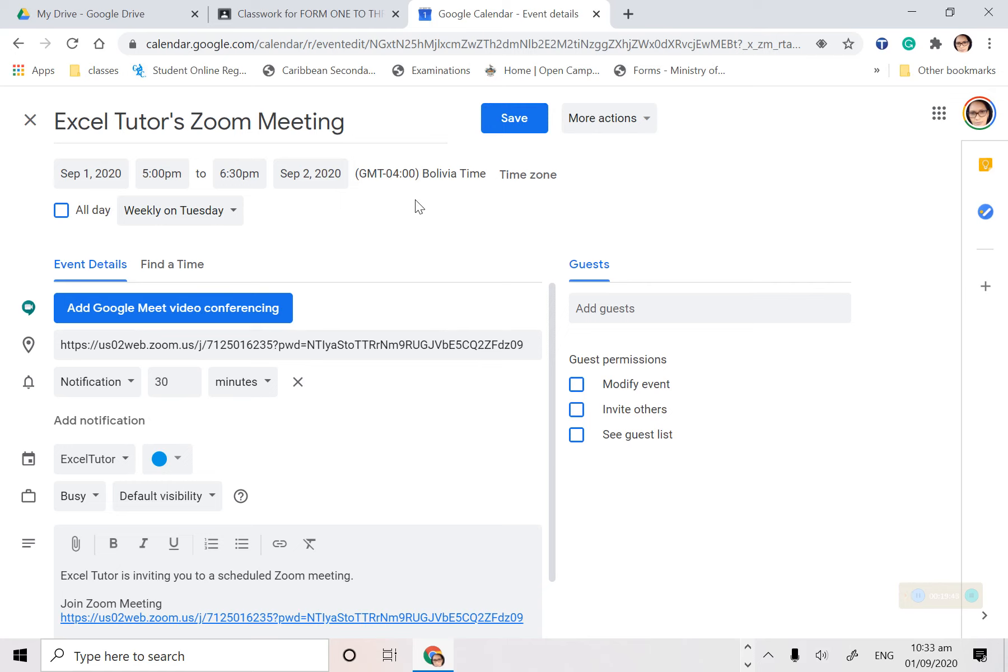
{"action": "left_click_drag", "start_coordinate": [551, 395], "coordinate": [568, 528]}
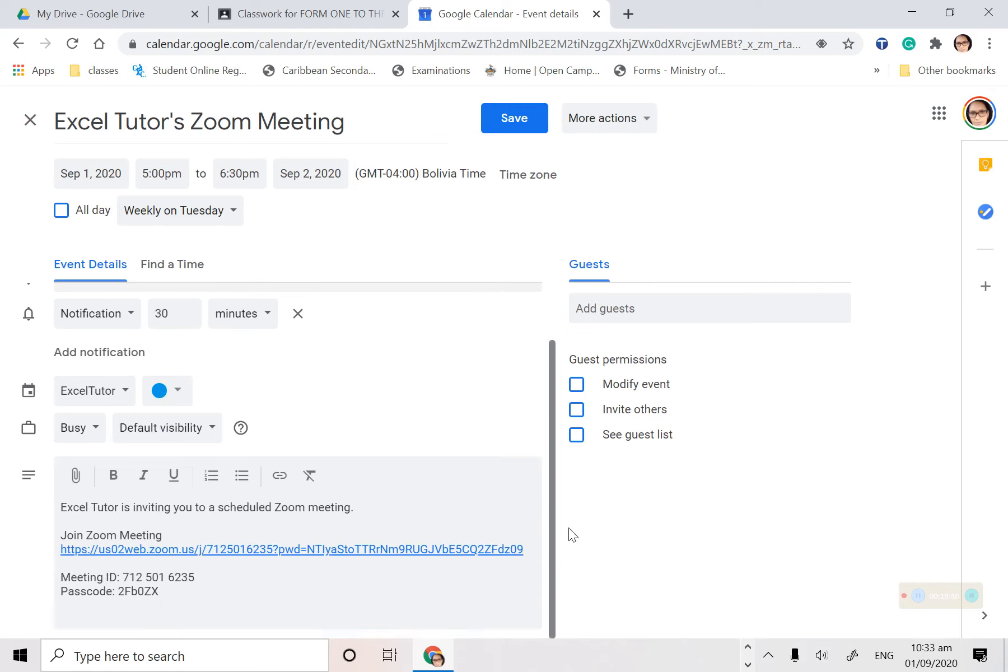
{"action": "scroll", "coordinate": [545, 374], "scroll_direction": "up", "scroll_amount": 2}
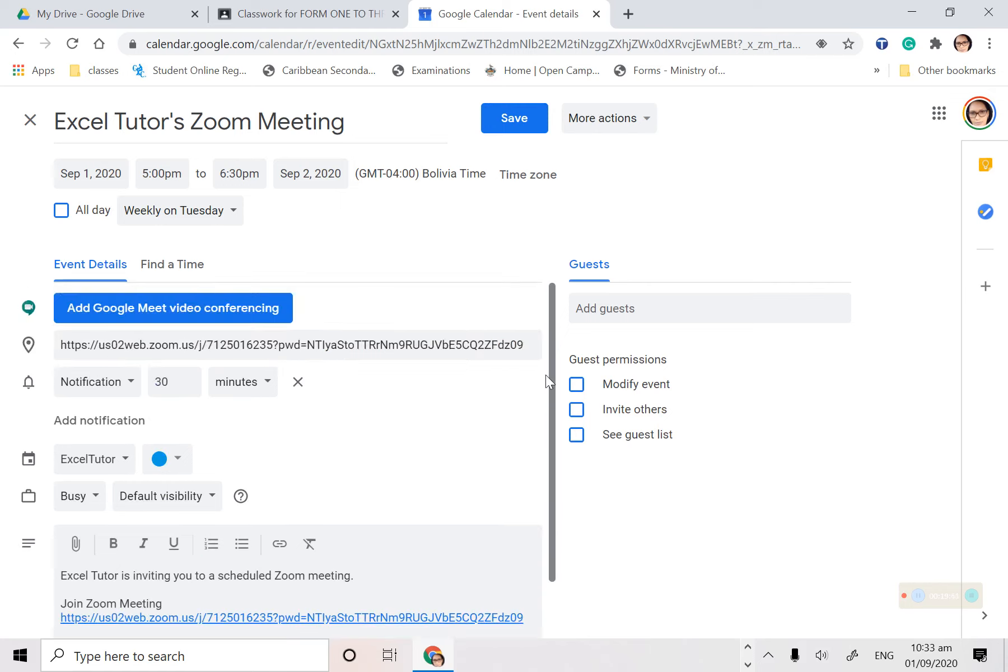
{"action": "left_click", "coordinate": [509, 119]}
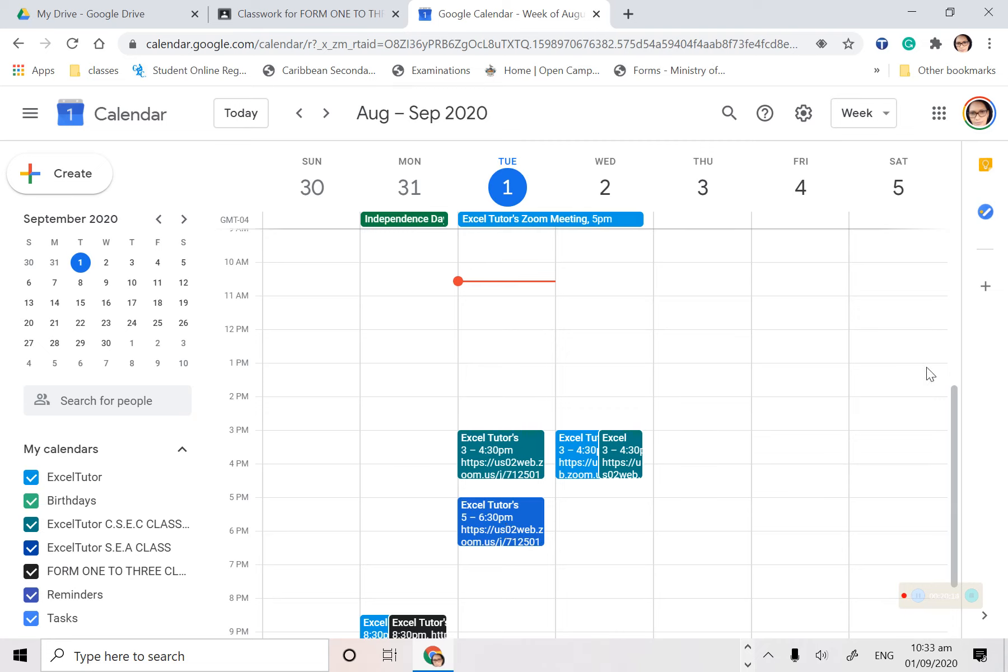
- View the details of the Tuesday 5 – 6:30pm Zoom meeting in the week calendar, then close them
{"action": "left_click_drag", "start_coordinate": [949, 407], "coordinate": [971, 471]}
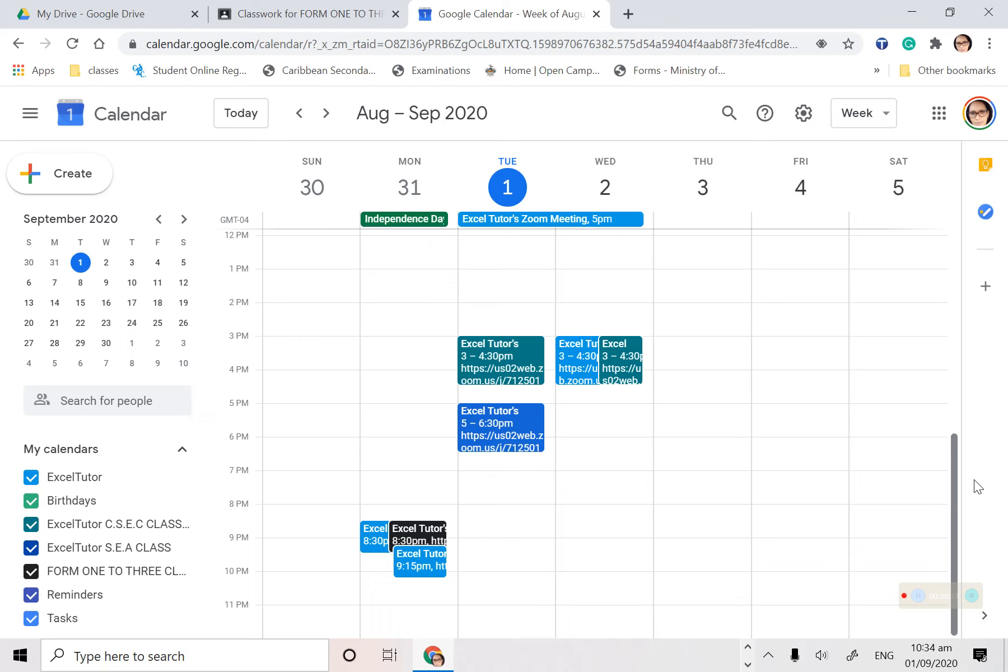
{"action": "scroll", "coordinate": [966, 435], "scroll_direction": "up", "scroll_amount": 2}
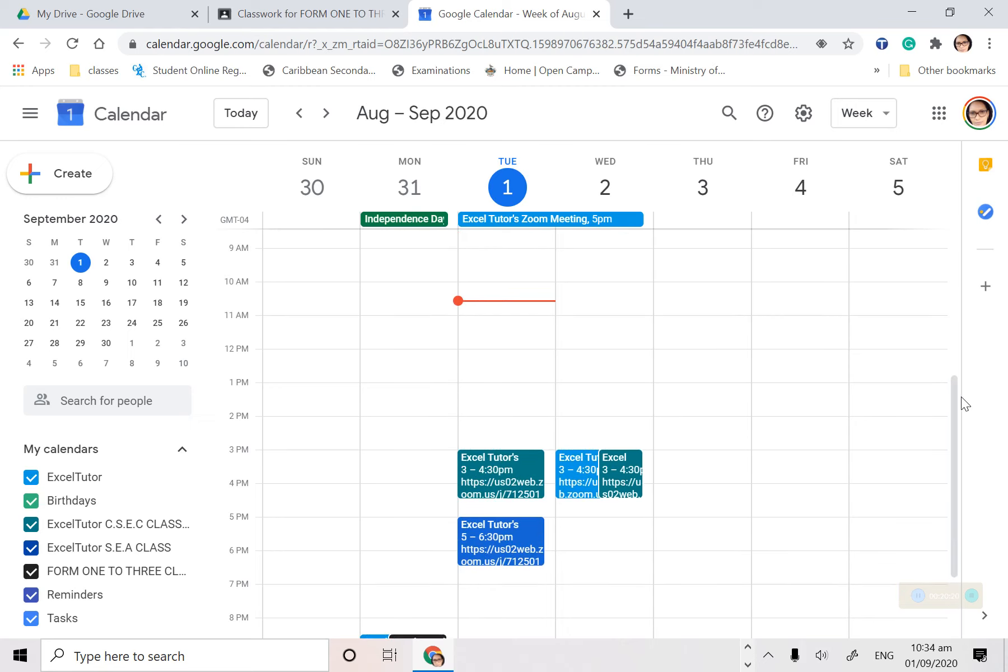
{"action": "left_click", "coordinate": [504, 537]}
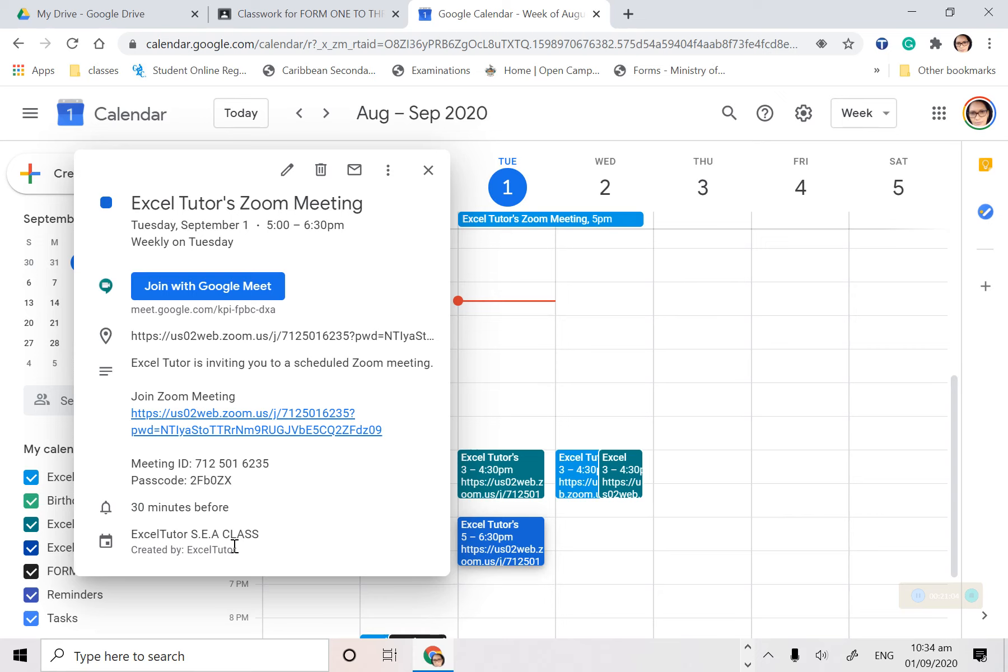
{"action": "left_click", "coordinate": [429, 171]}
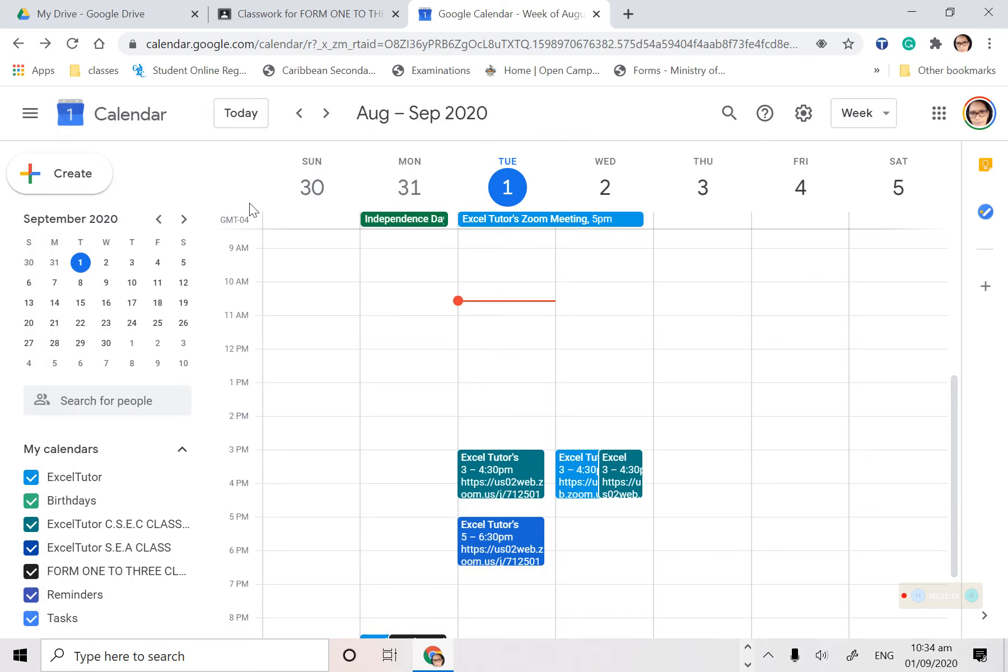
- Switch to Google Classroom, open the ExcelTutor S.E.A CLASS and look through its stream posts
{"action": "left_click", "coordinate": [291, 19]}
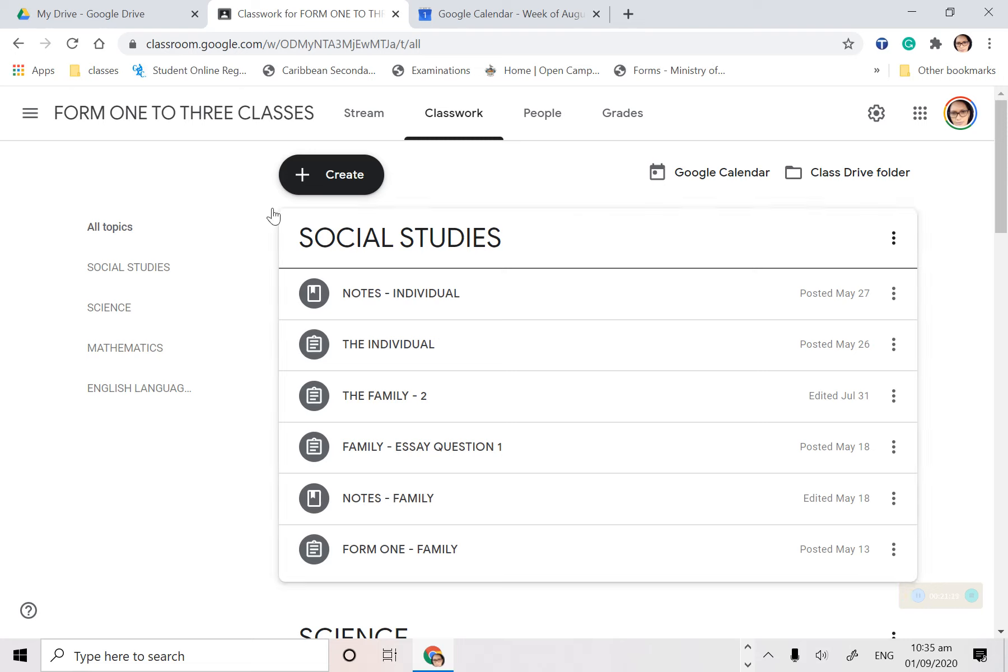
{"action": "left_click", "coordinate": [32, 119]}
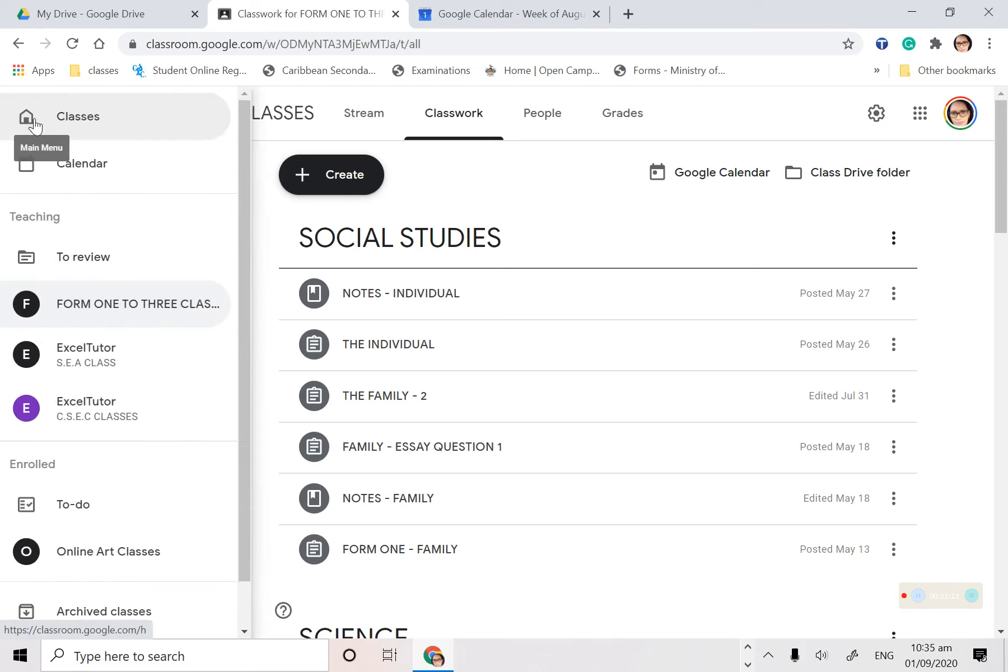
{"action": "left_click", "coordinate": [129, 361]}
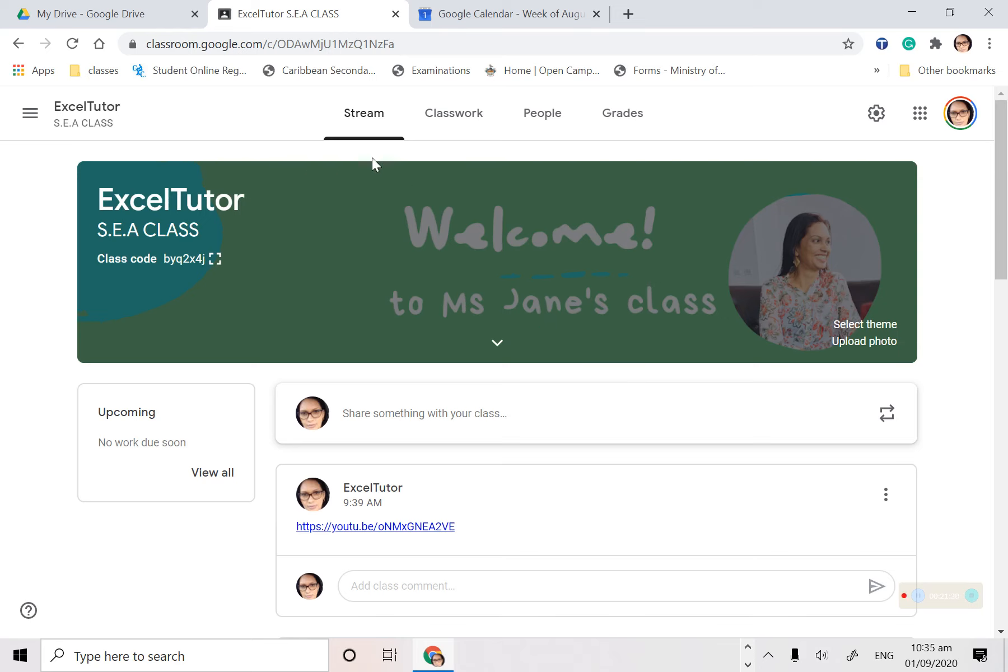
{"action": "left_click_drag", "start_coordinate": [1003, 159], "coordinate": [1004, 261]}
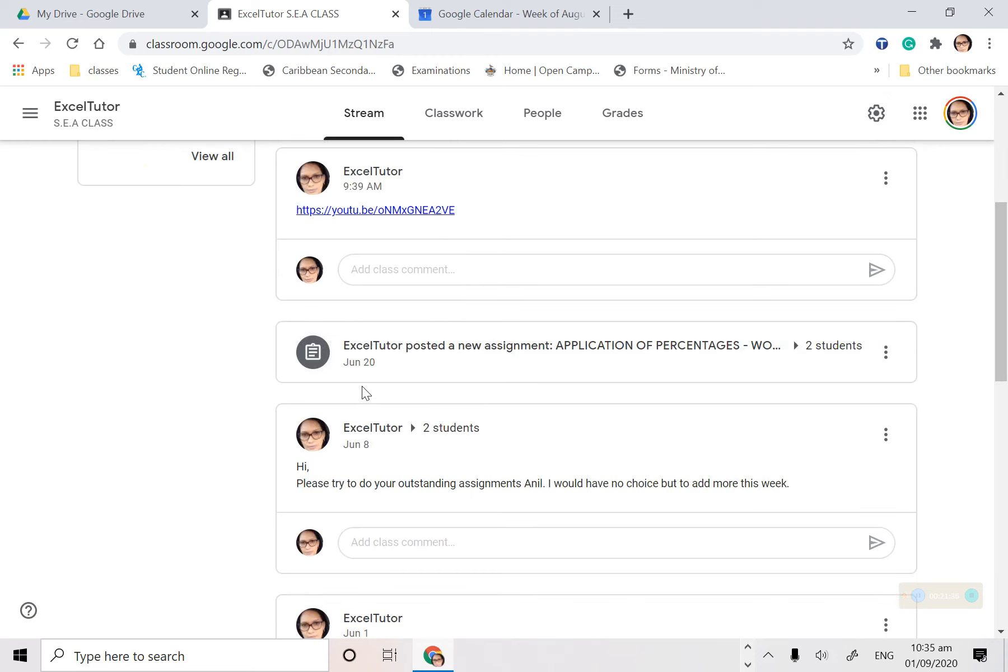
{"action": "left_click_drag", "start_coordinate": [1000, 296], "coordinate": [1002, 162]}
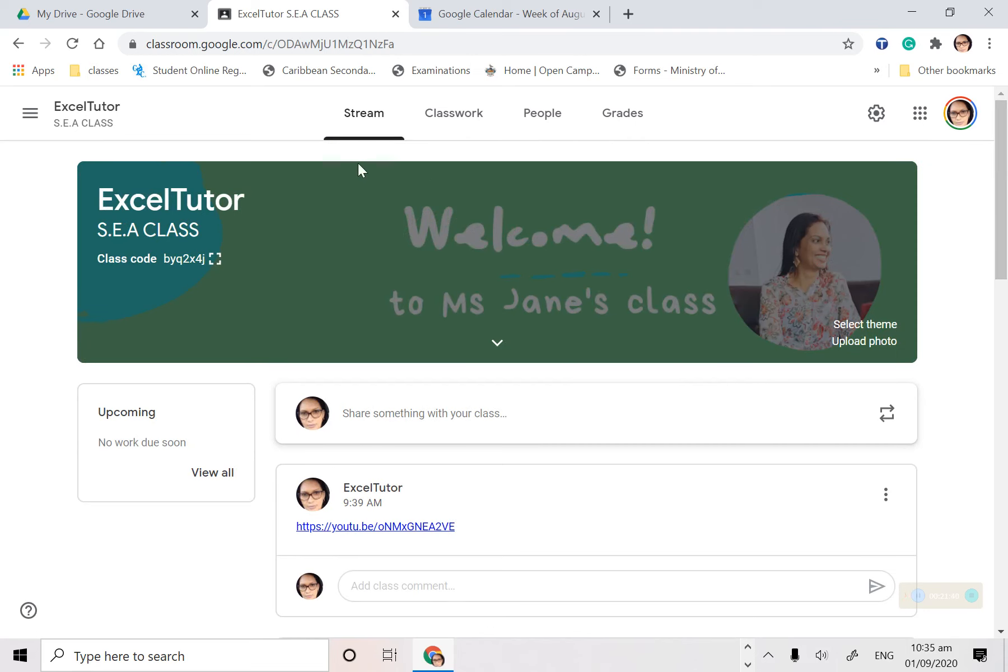
- Show the class's classwork and open the form attached to the Language Arts Test Paper assignment posted May 28
{"action": "left_click", "coordinate": [442, 134]}
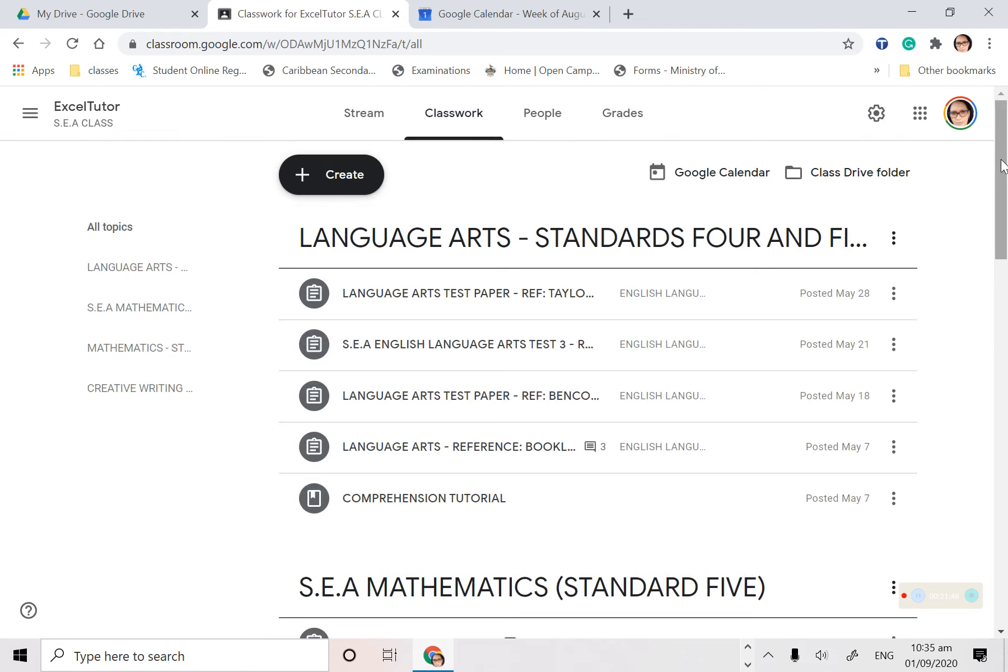
{"action": "left_click_drag", "start_coordinate": [1002, 166], "coordinate": [980, 112]}
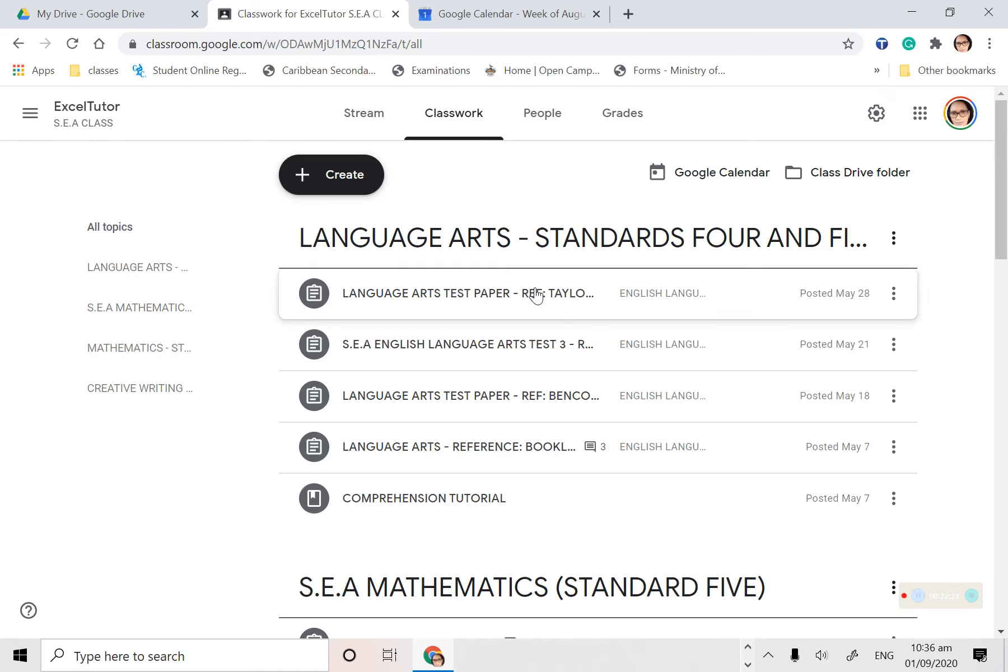
{"action": "left_click", "coordinate": [536, 295]}
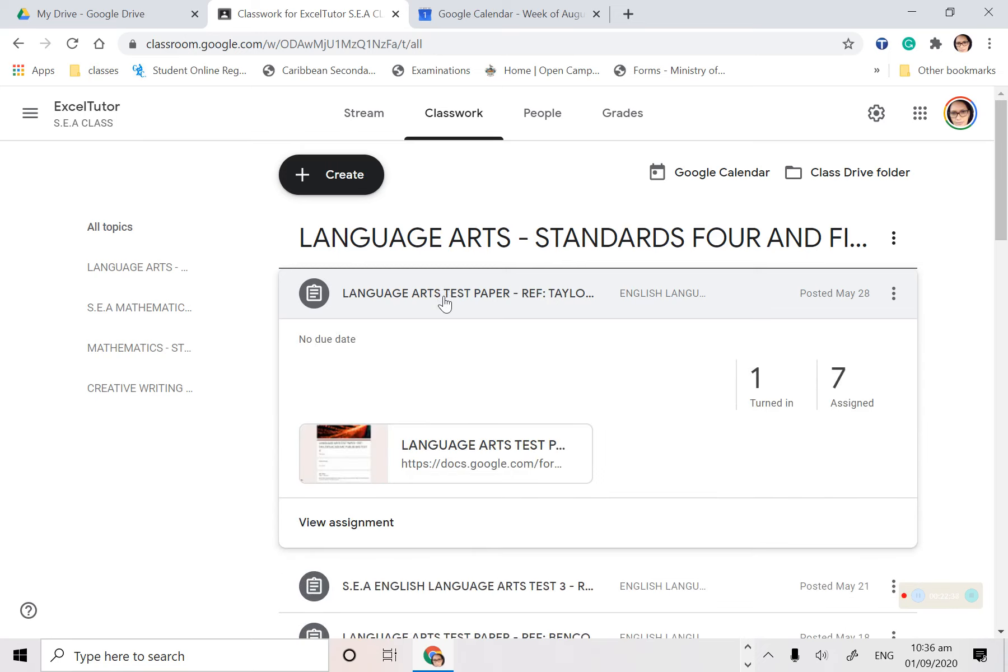
{"action": "left_click", "coordinate": [377, 462]}
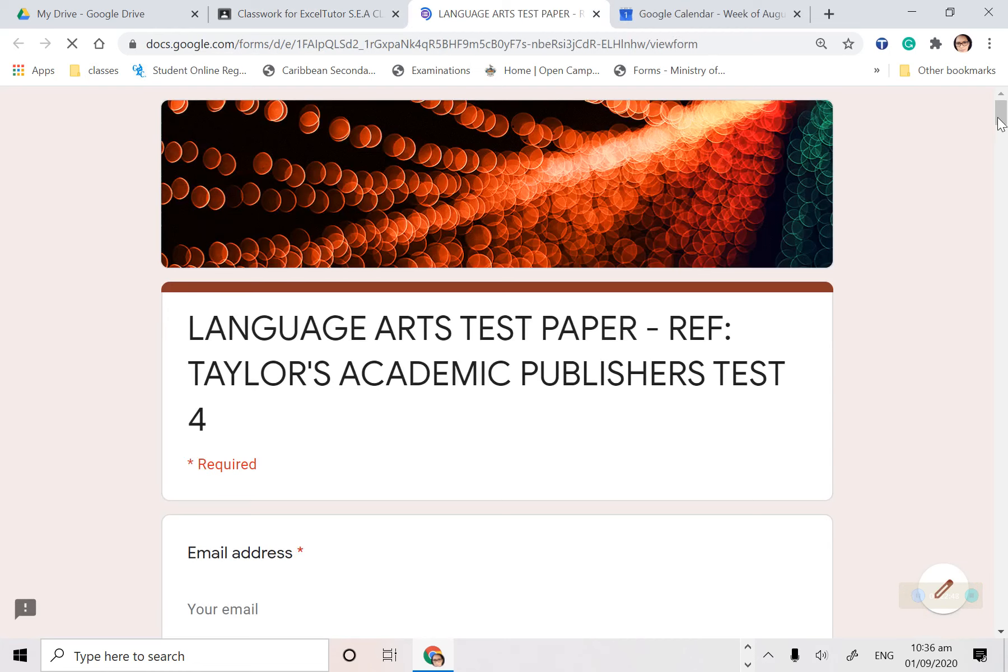
- Answer spelling question 1 in Section 1 of the form with "seiling - ceiling"
{"action": "mouse_move", "coordinate": [1001, 124]}
{"action": "left_mouse_down"}
{"action": "mouse_move", "coordinate": [1003, 137]}
{"action": "mouse_move", "coordinate": [1003, 123]}
{"action": "left_mouse_up"}
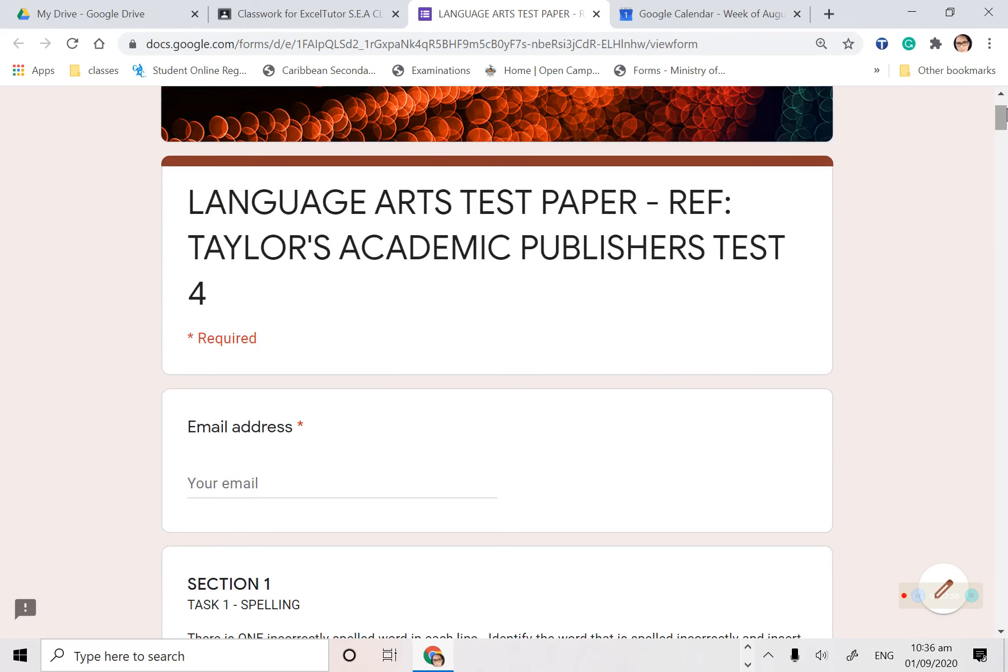
{"action": "left_click_drag", "start_coordinate": [1002, 117], "coordinate": [1004, 137]}
{"action": "left_click", "coordinate": [291, 333]}
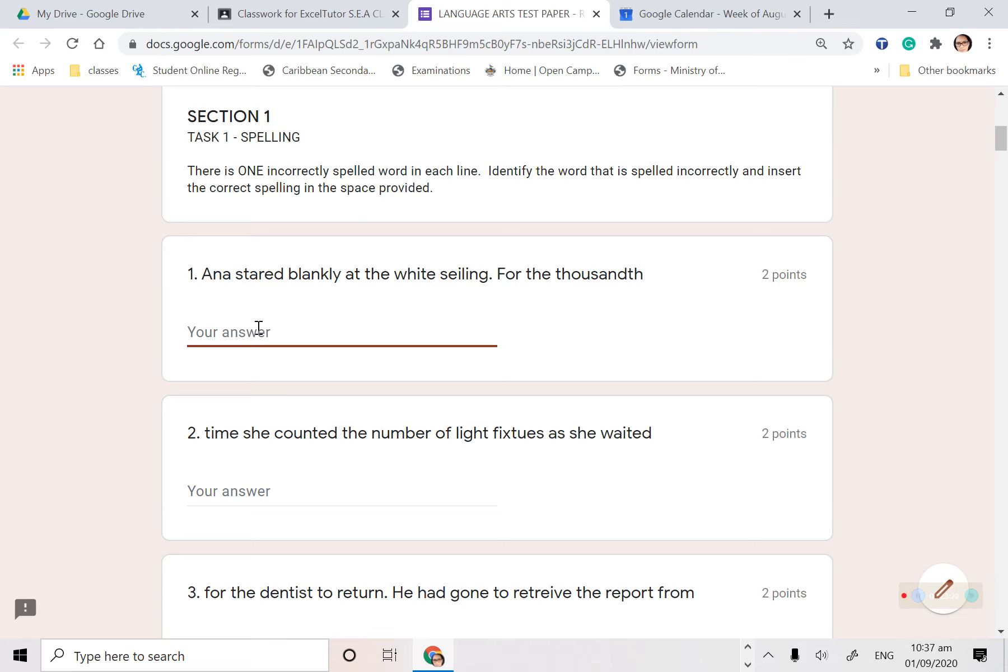
{"action": "type", "text": "seiling - ceiling"}
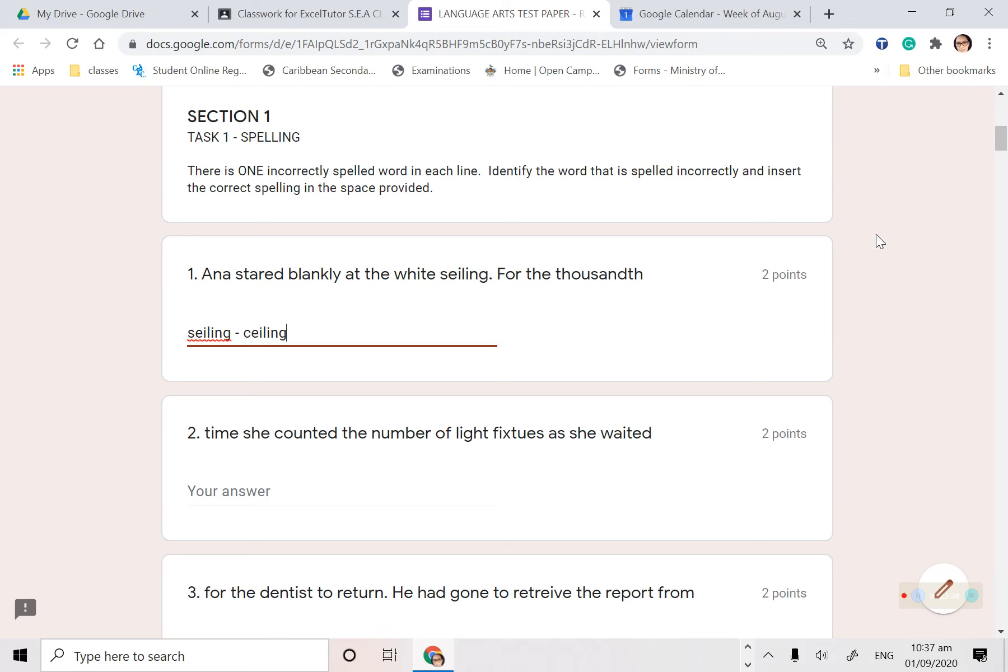
- Return to the class's classwork page and open the Tuesday 5 – 6:30pm Zoom meeting from its linked Google Calendar
{"action": "left_click_drag", "start_coordinate": [1001, 137], "coordinate": [1003, 83]}
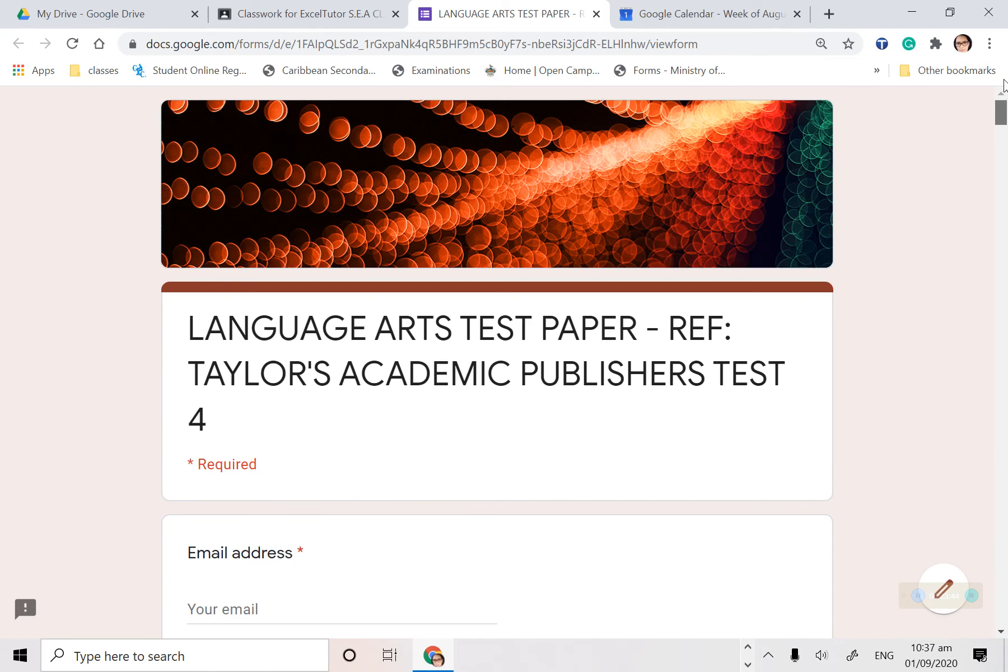
{"action": "left_click", "coordinate": [331, 16]}
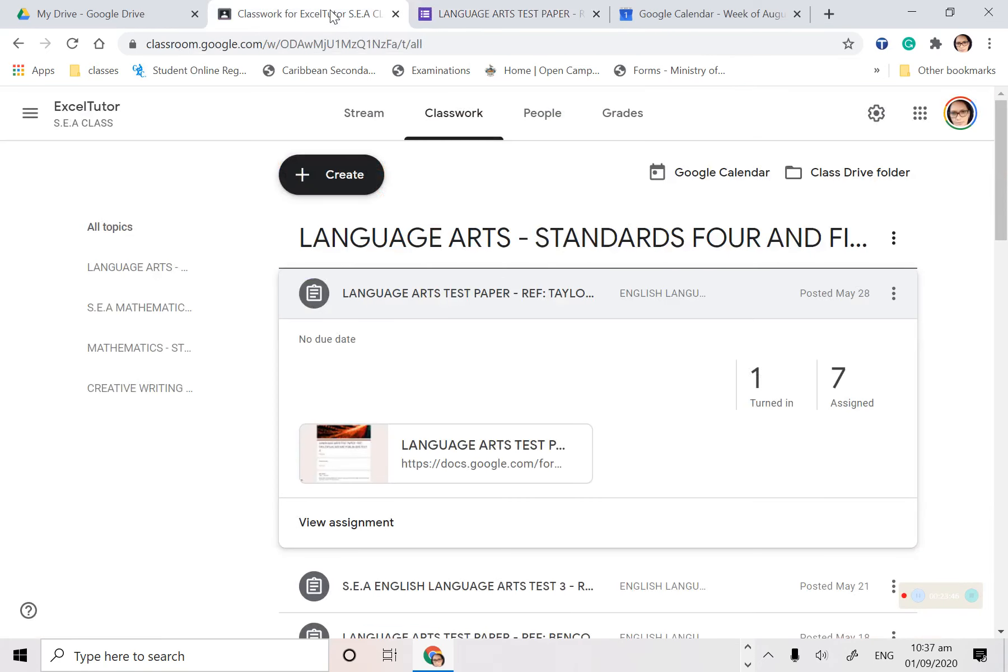
{"action": "mouse_move", "coordinate": [1003, 160]}
{"action": "left_mouse_down"}
{"action": "mouse_move", "coordinate": [1005, 279]}
{"action": "mouse_move", "coordinate": [1002, 138]}
{"action": "left_mouse_up"}
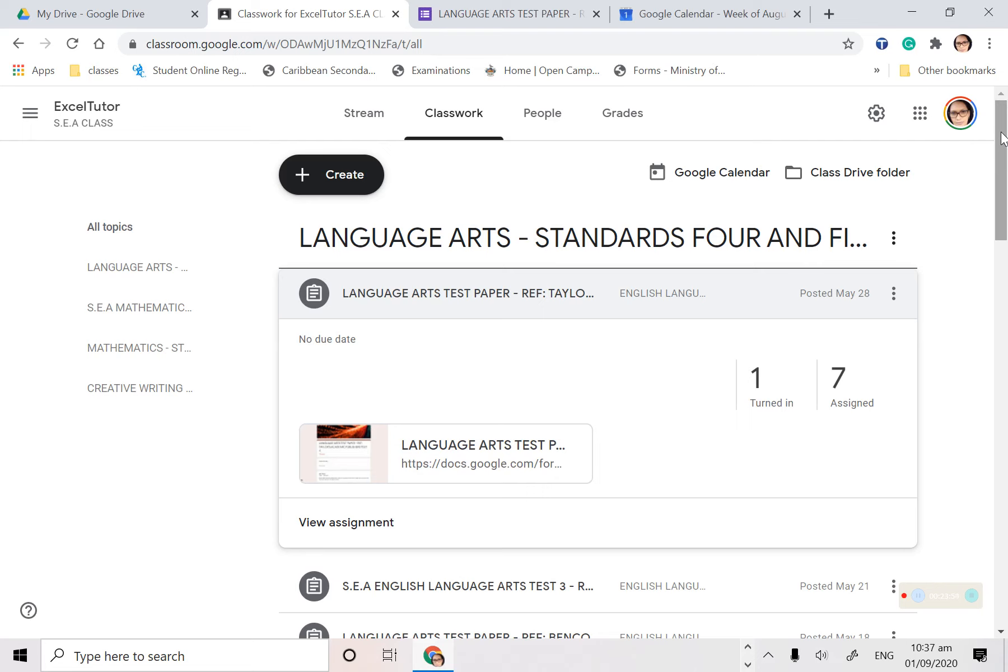
{"action": "left_click", "coordinate": [716, 173]}
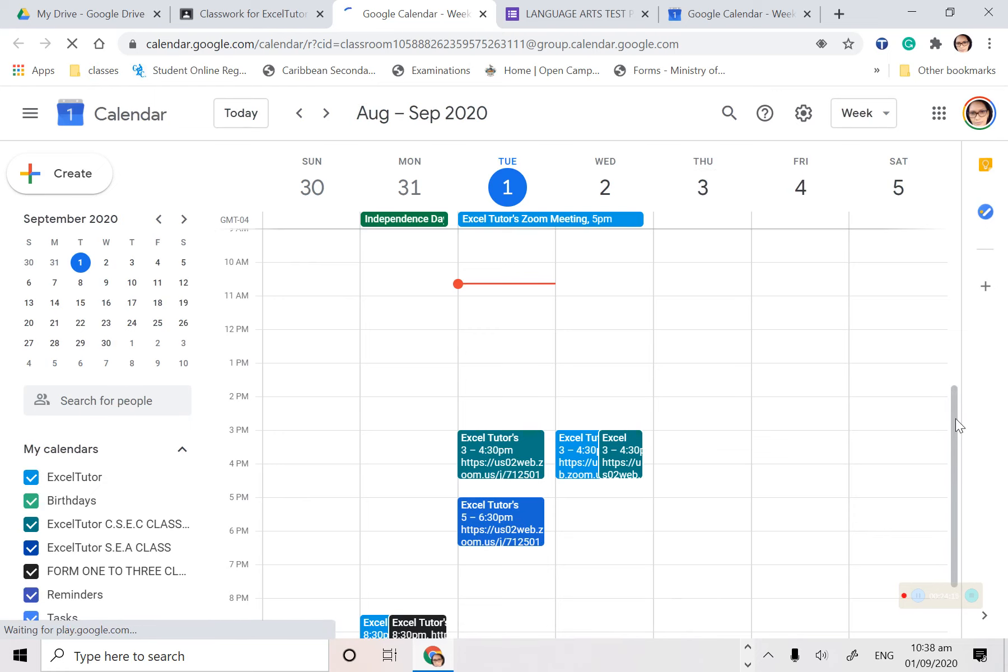
{"action": "scroll", "coordinate": [950, 473], "scroll_direction": "down", "scroll_amount": 2}
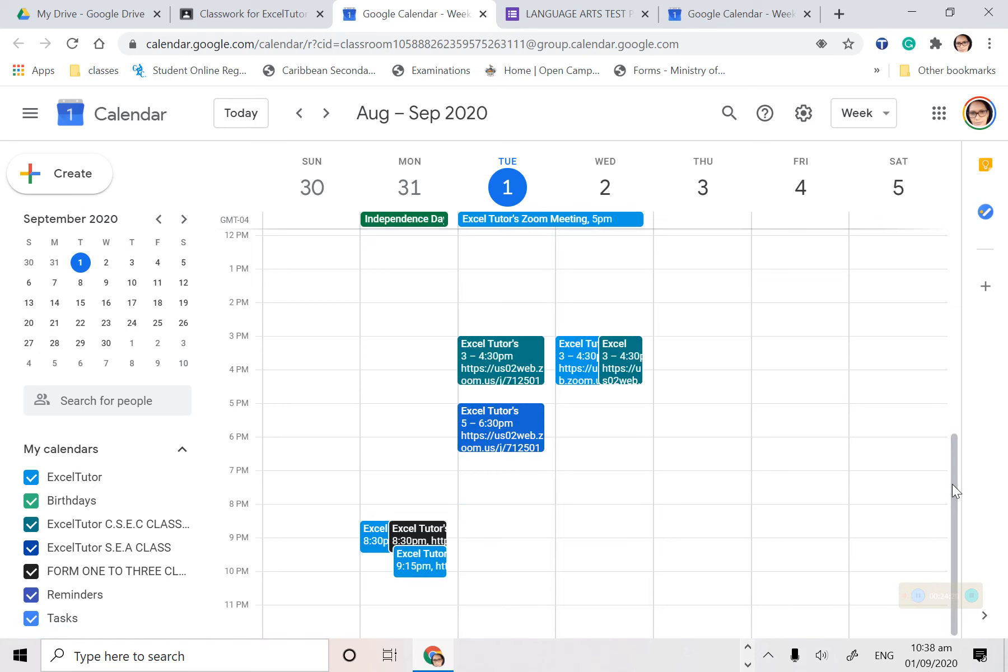
{"action": "left_click", "coordinate": [495, 428]}
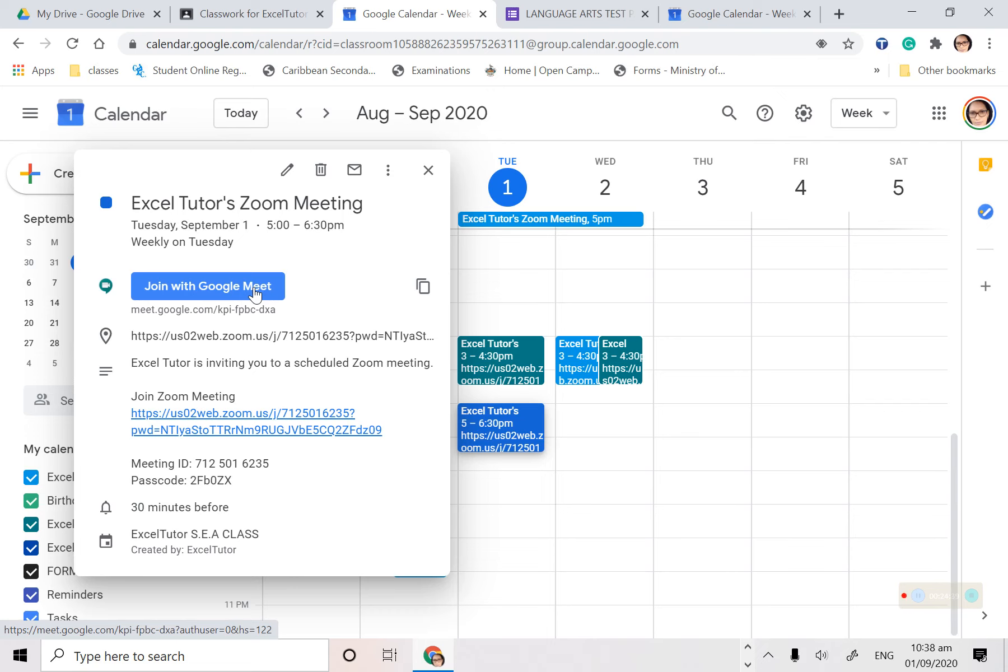
- Launch the meeting in Zoom from the event's join link and dismiss the audio connection dialog
{"action": "left_click", "coordinate": [243, 421]}
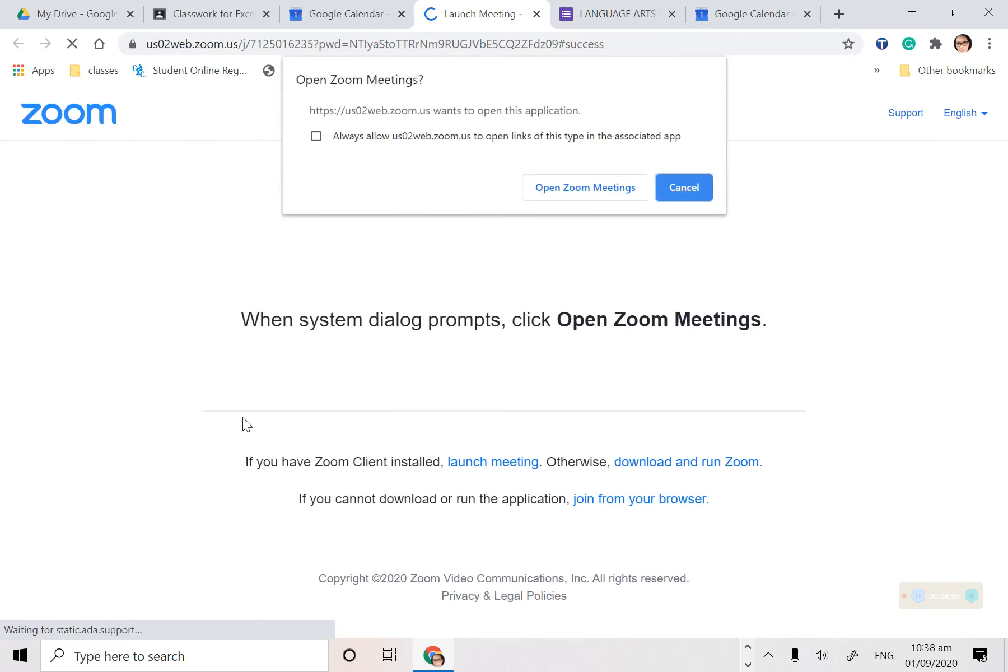
{"action": "left_click", "coordinate": [588, 186]}
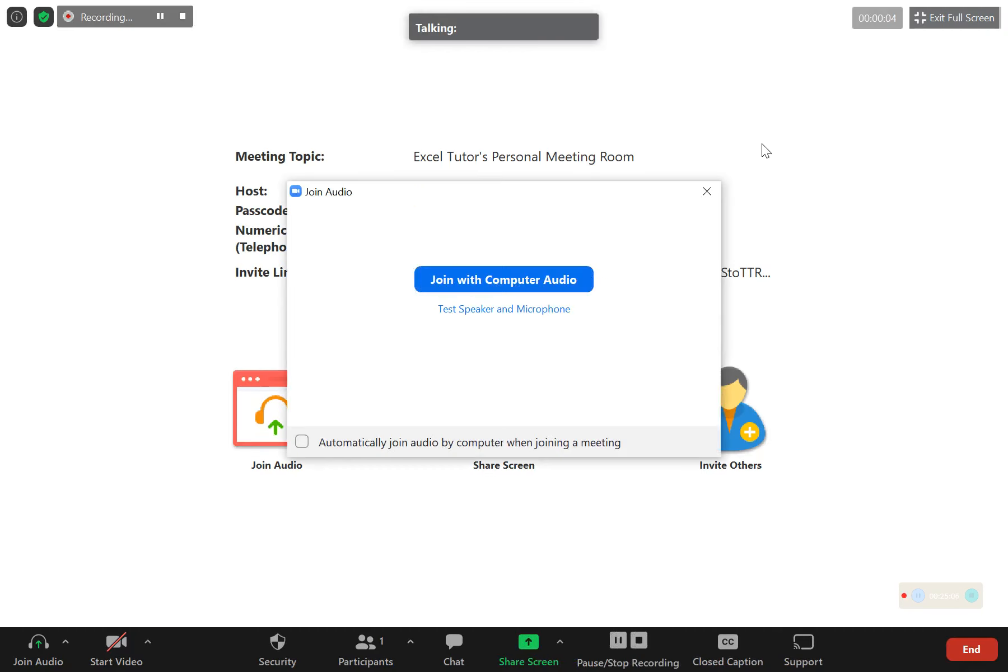
{"action": "left_click", "coordinate": [700, 193]}
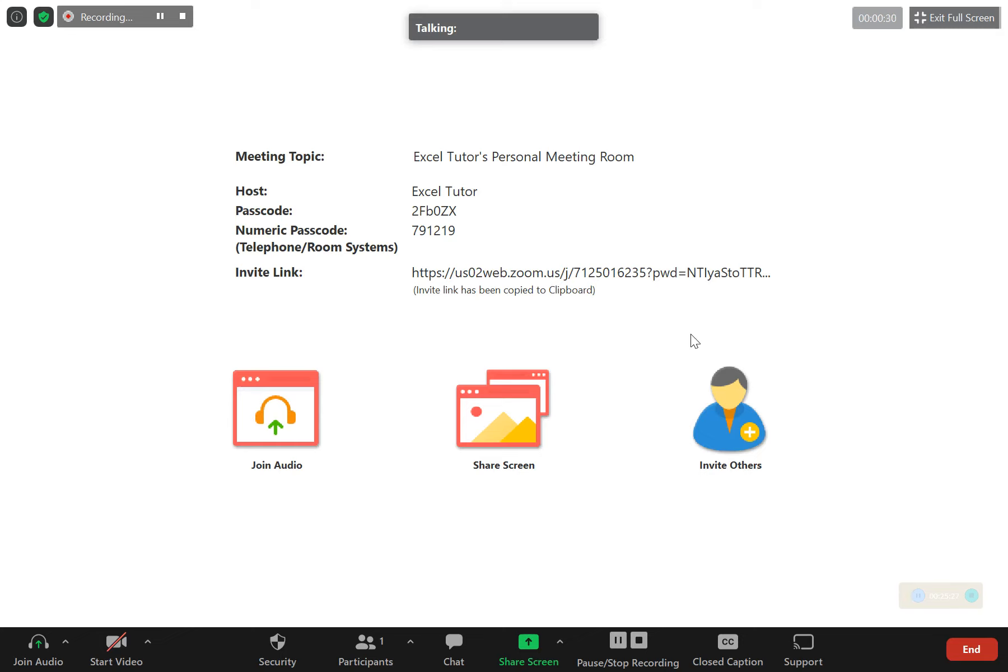
- Share a whiteboard in the Zoom meeting and maximize its window
{"action": "left_click", "coordinate": [508, 408]}
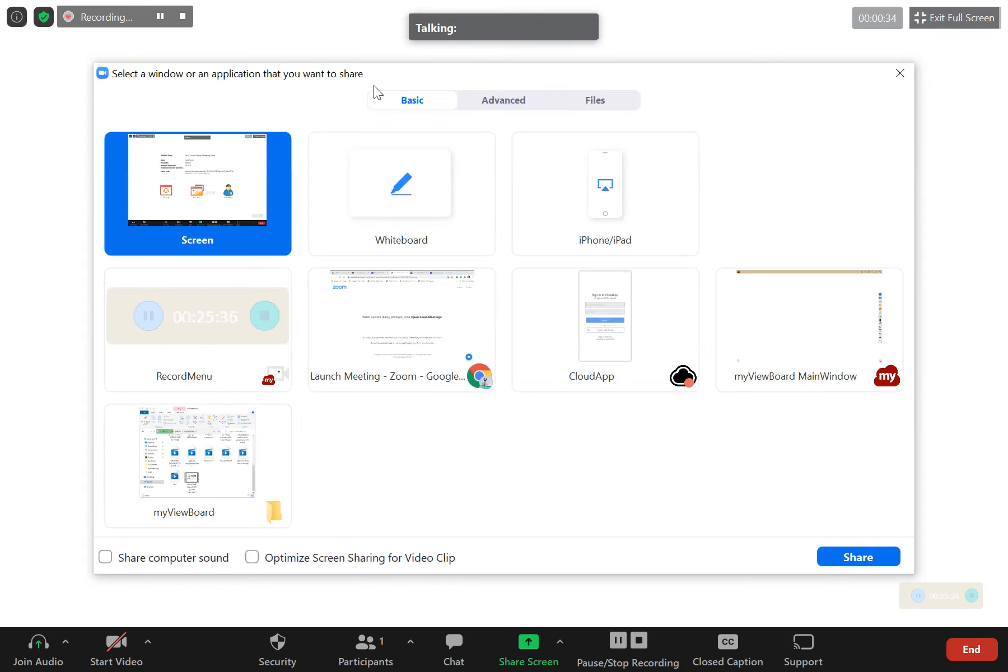
{"action": "key", "text": "Escape"}
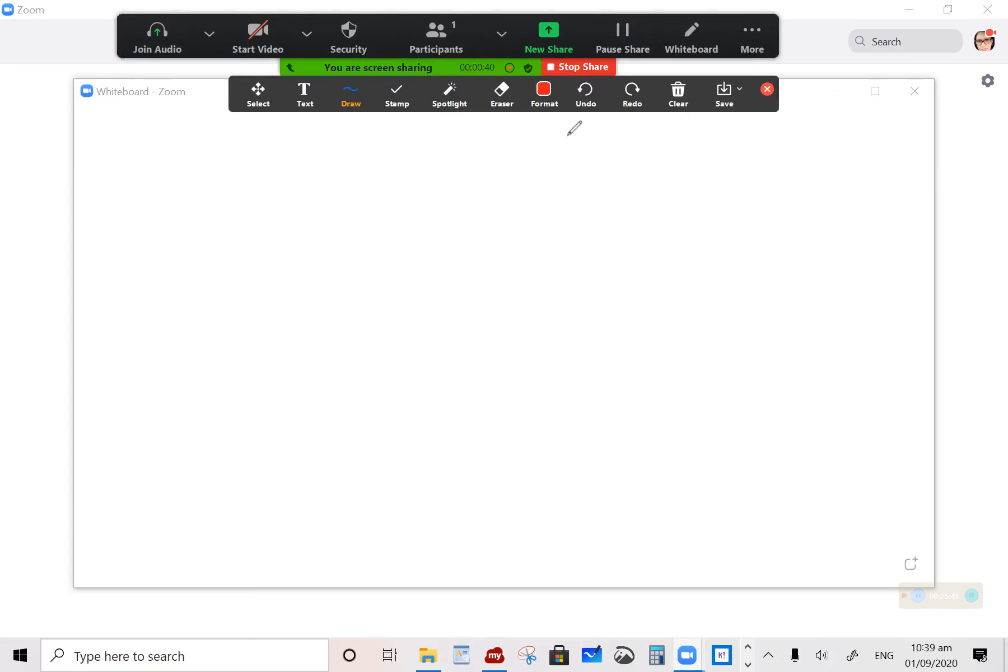
{"action": "left_click", "coordinate": [875, 93]}
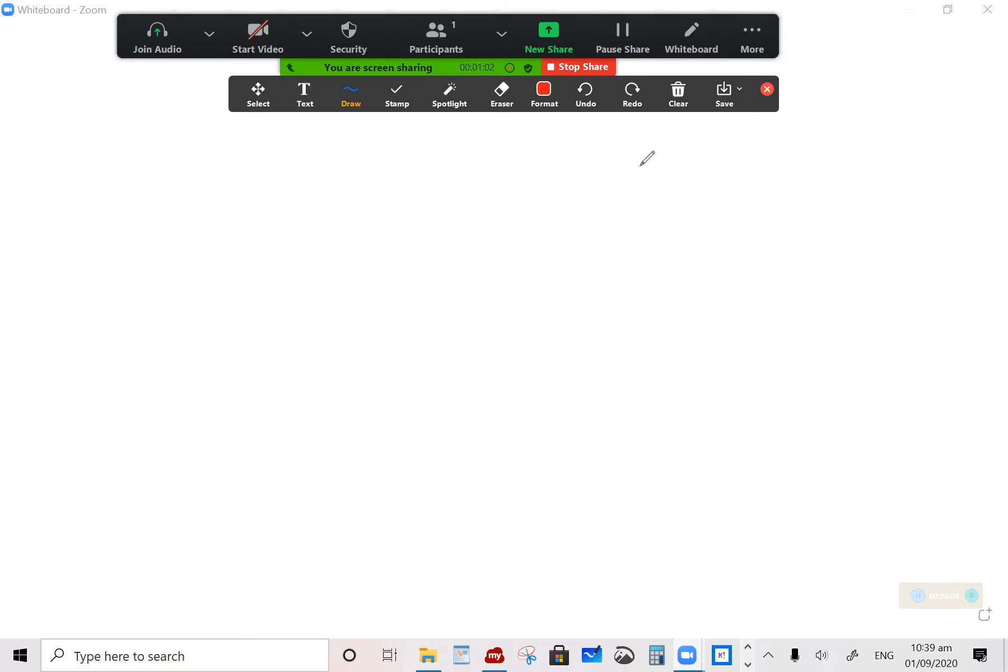
- Start recording the meeting and join it with computer audio so that the recording includes sound
{"action": "key", "text": "alt+r"}
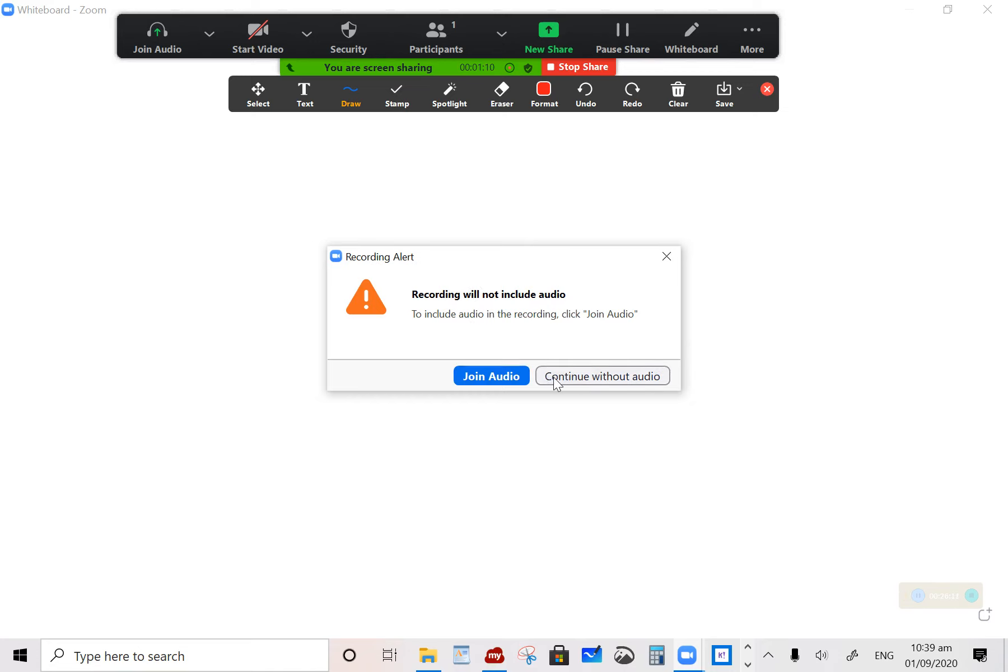
{"action": "left_click", "coordinate": [504, 382]}
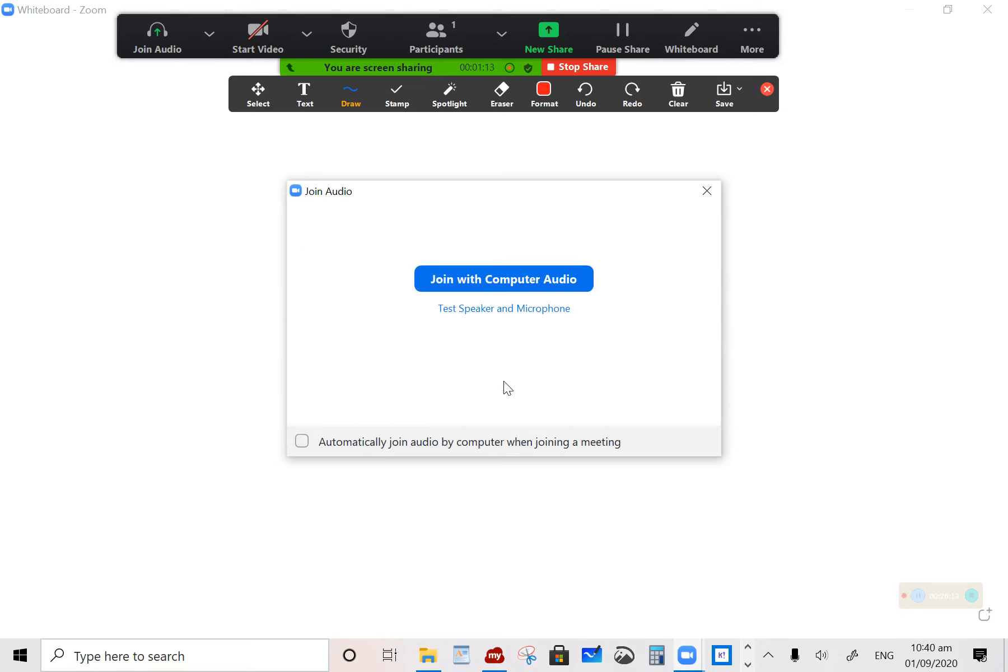
{"action": "left_click", "coordinate": [530, 270]}
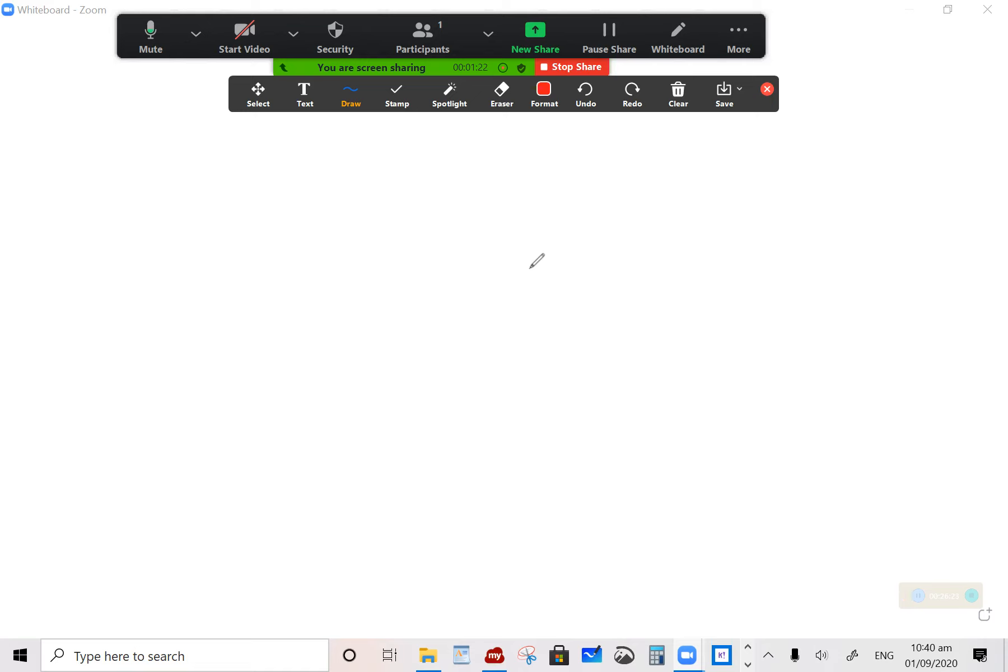
- Handwrite the teacher's name in red freehand strokes across the middle of the whiteboard
{"action": "left_click", "coordinate": [350, 94]}
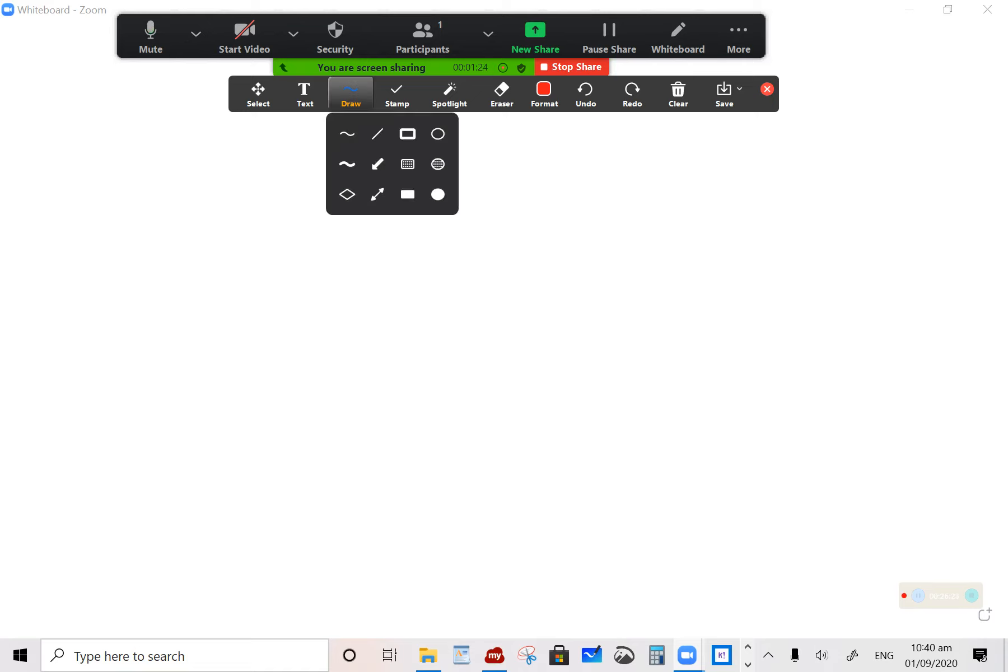
{"action": "key", "text": "Escape"}
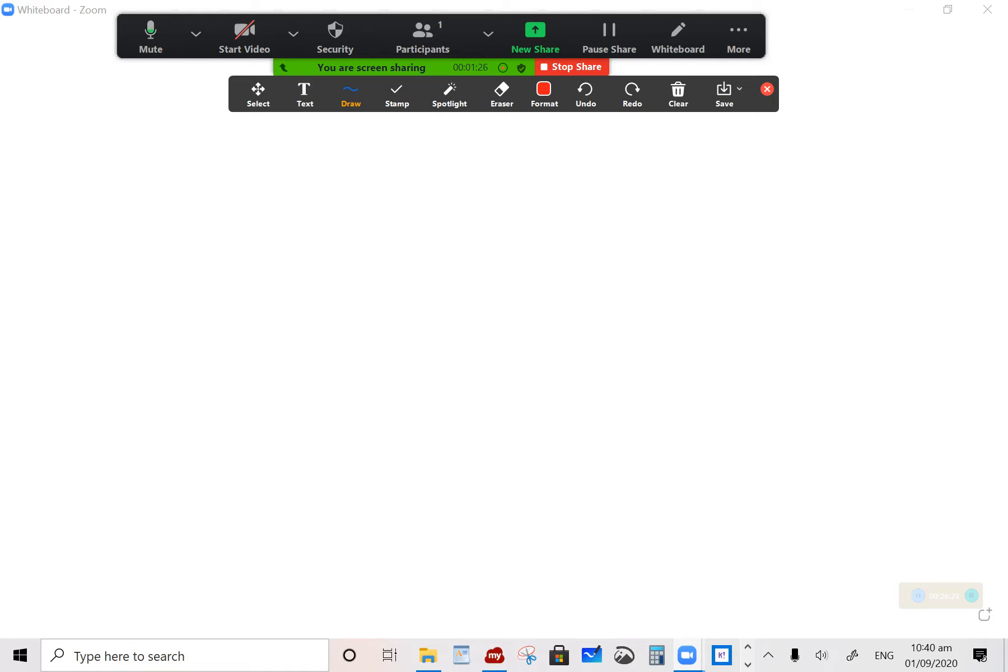
{"action": "mouse_move", "coordinate": [262, 288]}
{"action": "left_mouse_down"}
{"action": "mouse_move", "coordinate": [281, 252]}
{"action": "mouse_move", "coordinate": [333, 254]}
{"action": "mouse_move", "coordinate": [337, 328]}
{"action": "left_mouse_up"}
{"action": "left_click_drag", "start_coordinate": [390, 271], "coordinate": [347, 329]}
{"action": "left_click", "coordinate": [414, 304]}
{"action": "mouse_move", "coordinate": [485, 251]}
{"action": "left_mouse_down"}
{"action": "mouse_move", "coordinate": [531, 232]}
{"action": "mouse_move", "coordinate": [493, 315]}
{"action": "left_mouse_up"}
{"action": "left_click_drag", "start_coordinate": [583, 283], "coordinate": [589, 311]}
{"action": "mouse_move", "coordinate": [601, 295]}
{"action": "left_mouse_down"}
{"action": "mouse_move", "coordinate": [601, 281]}
{"action": "mouse_move", "coordinate": [617, 310]}
{"action": "mouse_move", "coordinate": [669, 299]}
{"action": "left_mouse_up"}
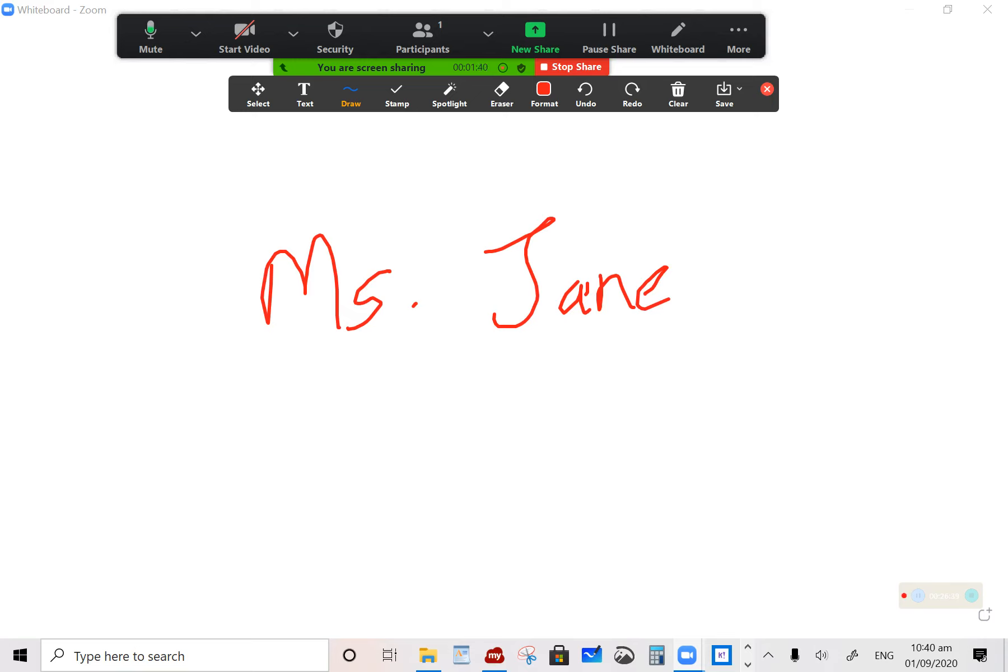
- Erase all the handwriting from the whiteboard with the Eraser
{"action": "left_click", "coordinate": [502, 92]}
{"action": "left_click_drag", "start_coordinate": [269, 280], "coordinate": [526, 269]}
{"action": "mouse_move", "coordinate": [347, 302]}
{"action": "left_mouse_down"}
{"action": "mouse_move", "coordinate": [638, 293]}
{"action": "mouse_move", "coordinate": [588, 287]}
{"action": "left_mouse_up"}
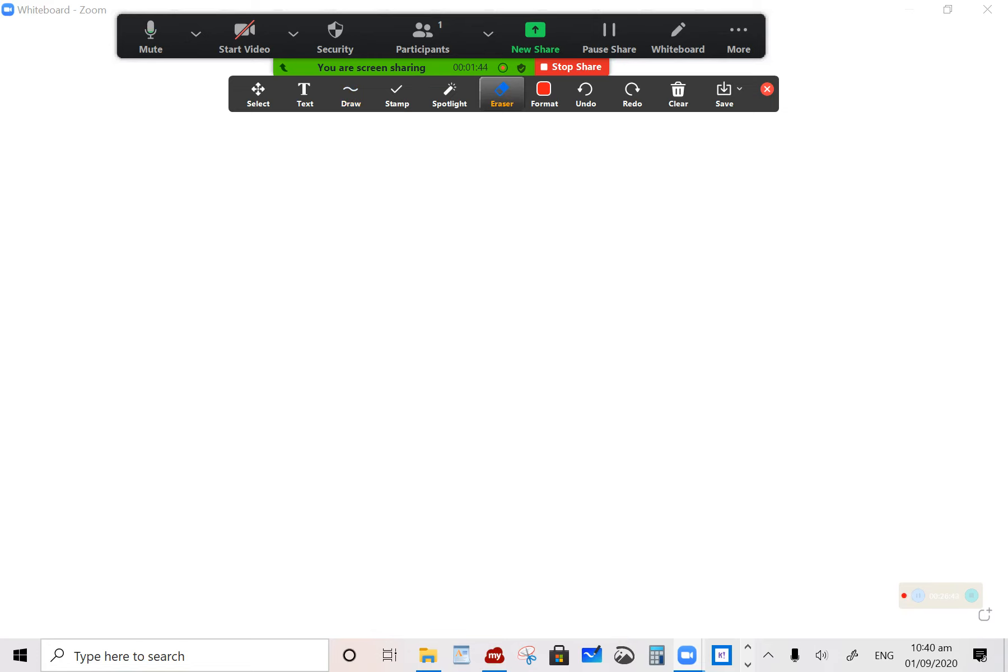
- Stop sharing the whiteboard and return to the full-screen meeting view
{"action": "left_click", "coordinate": [738, 36]}
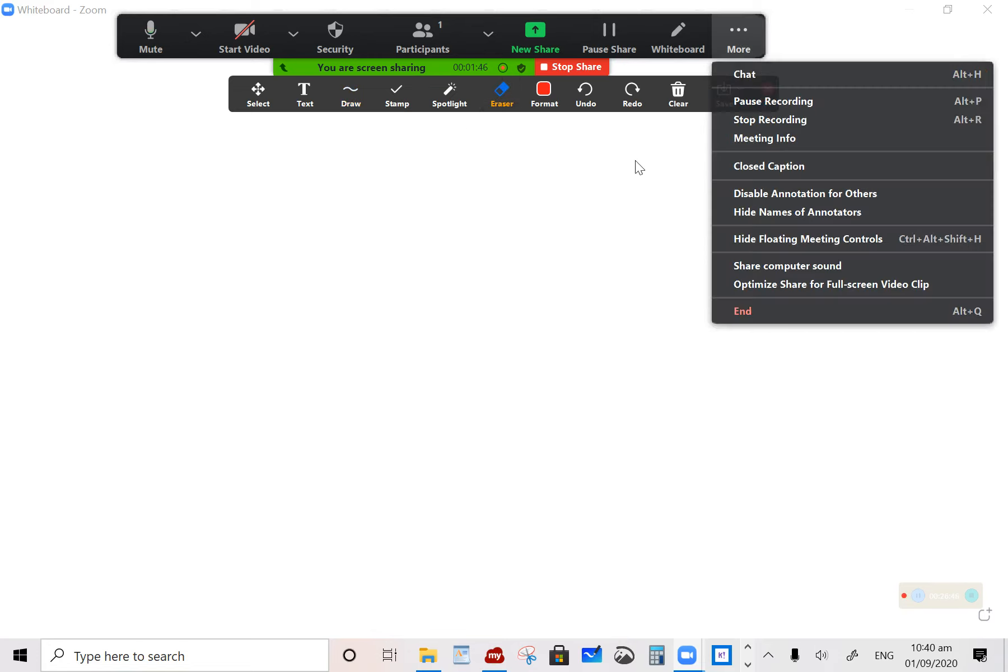
{"action": "left_click", "coordinate": [567, 67]}
{"action": "left_click", "coordinate": [566, 67]}
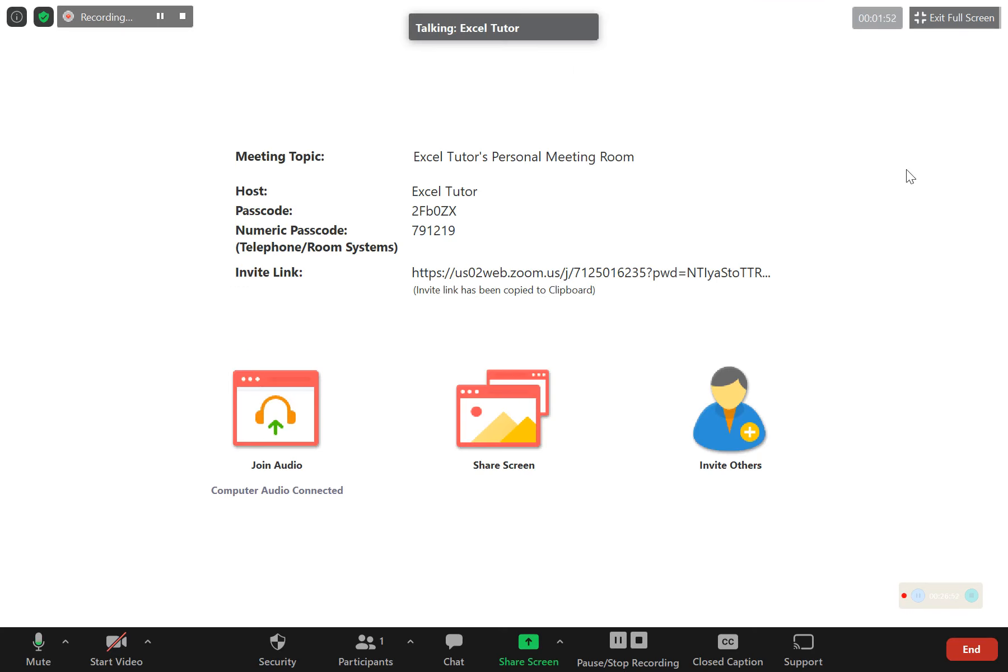
- Share the Chrome window showing the Launch Meeting page and move the floating meeting controls clear of the browser tabs
{"action": "left_click", "coordinate": [475, 421]}
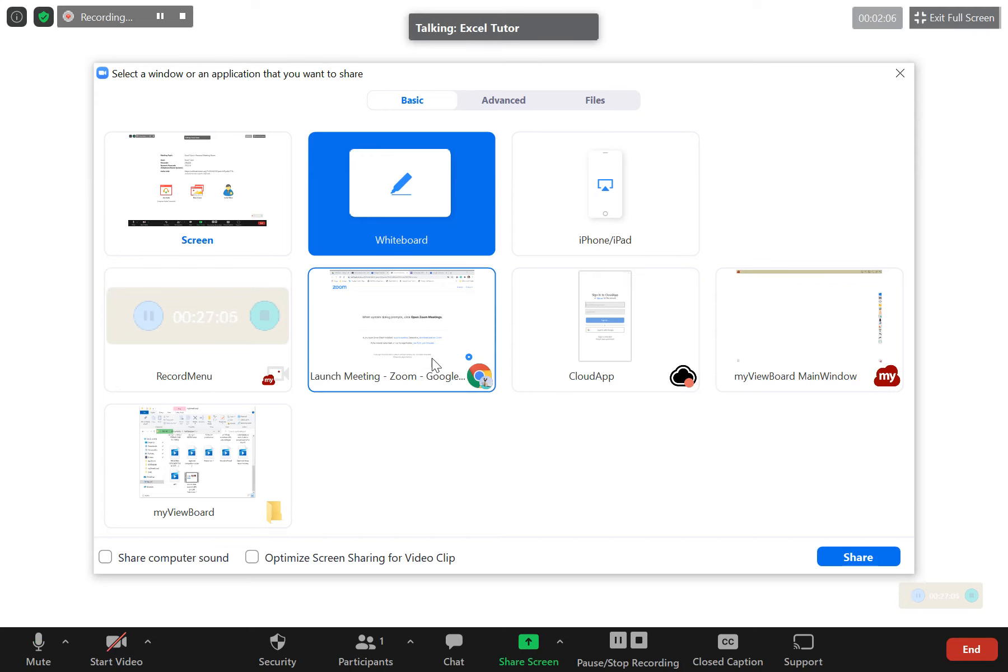
{"action": "double_click", "coordinate": [421, 337]}
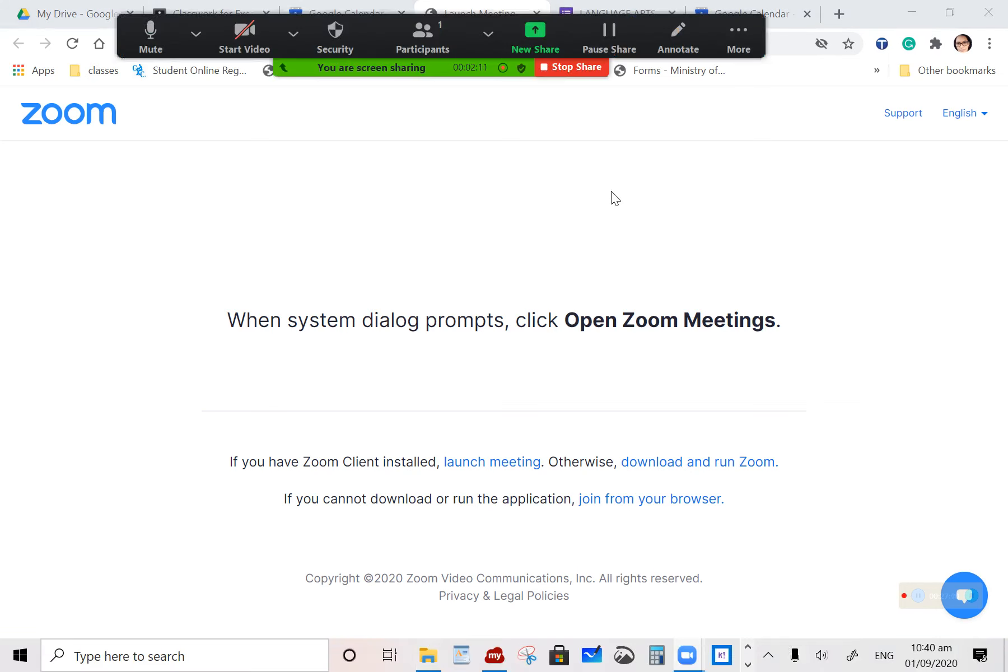
{"action": "left_click_drag", "start_coordinate": [536, 34], "coordinate": [533, 165]}
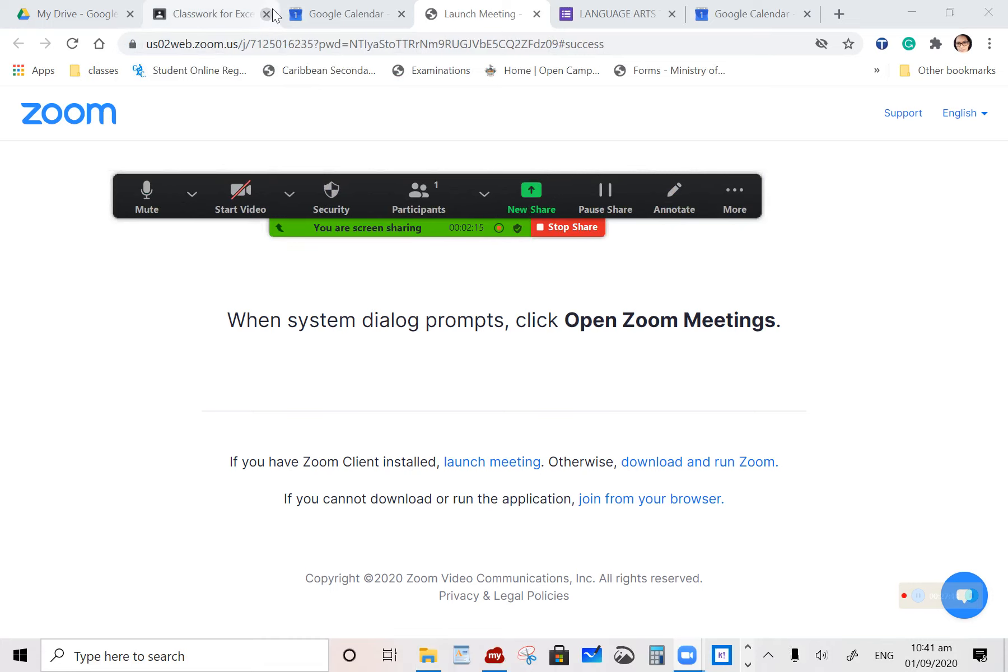
- Search Google Drive for narrative essay writing and open the NARRATIVE ESSAY WRITING presentation
{"action": "left_click", "coordinate": [116, 17]}
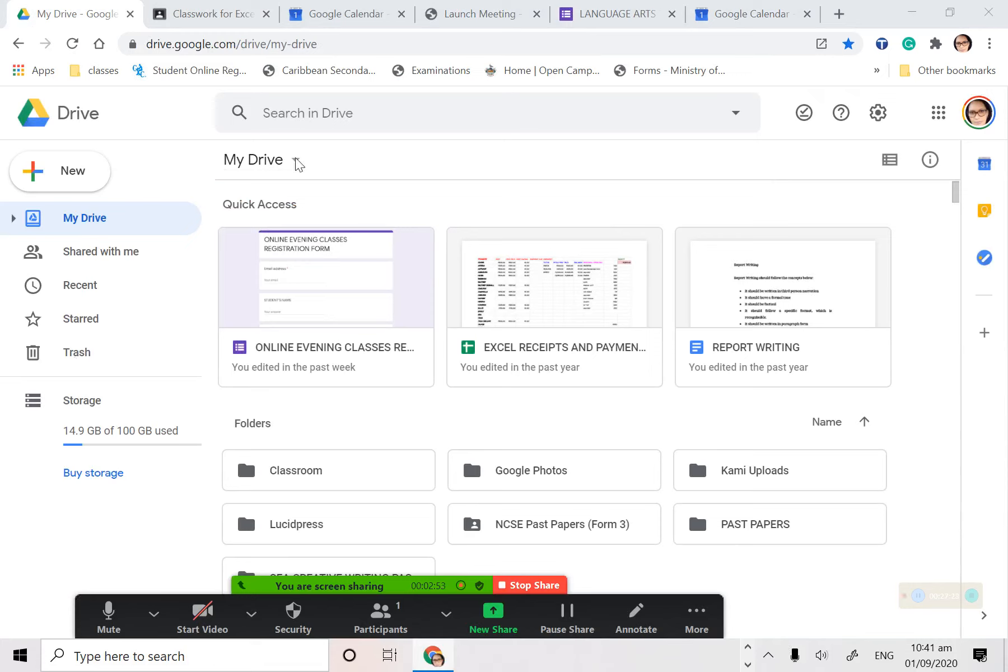
{"action": "left_click", "coordinate": [303, 116]}
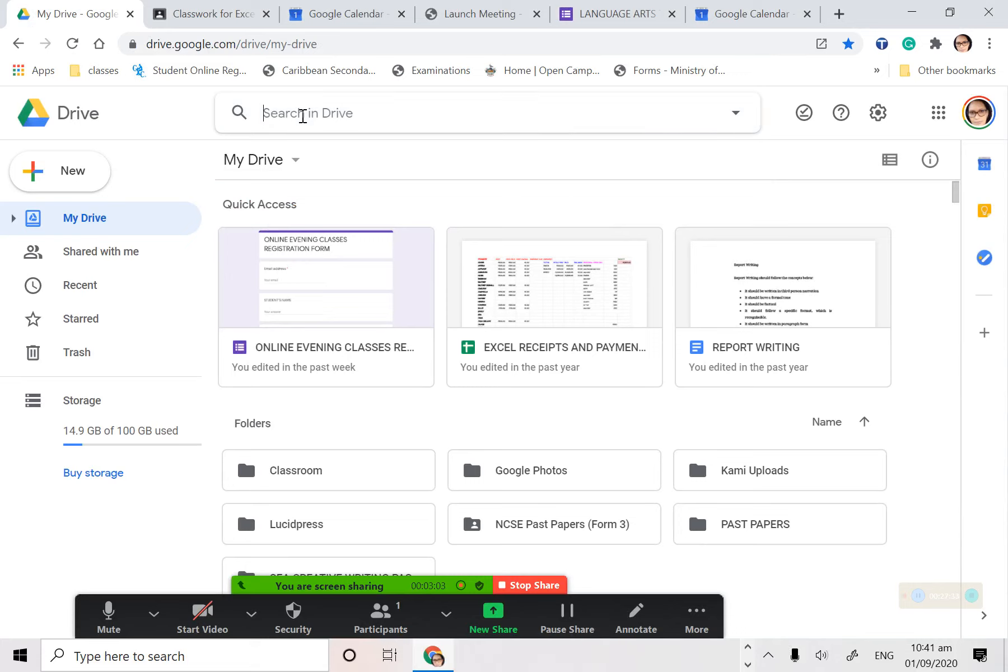
{"action": "type", "text": "narrativ"}
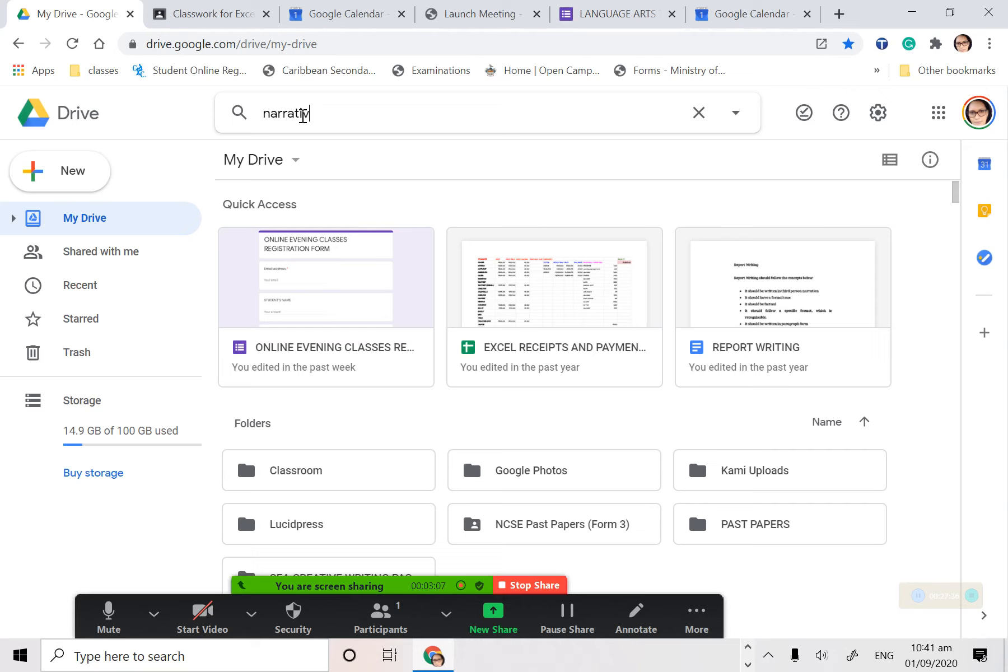
{"action": "type", "text": "e essay"}
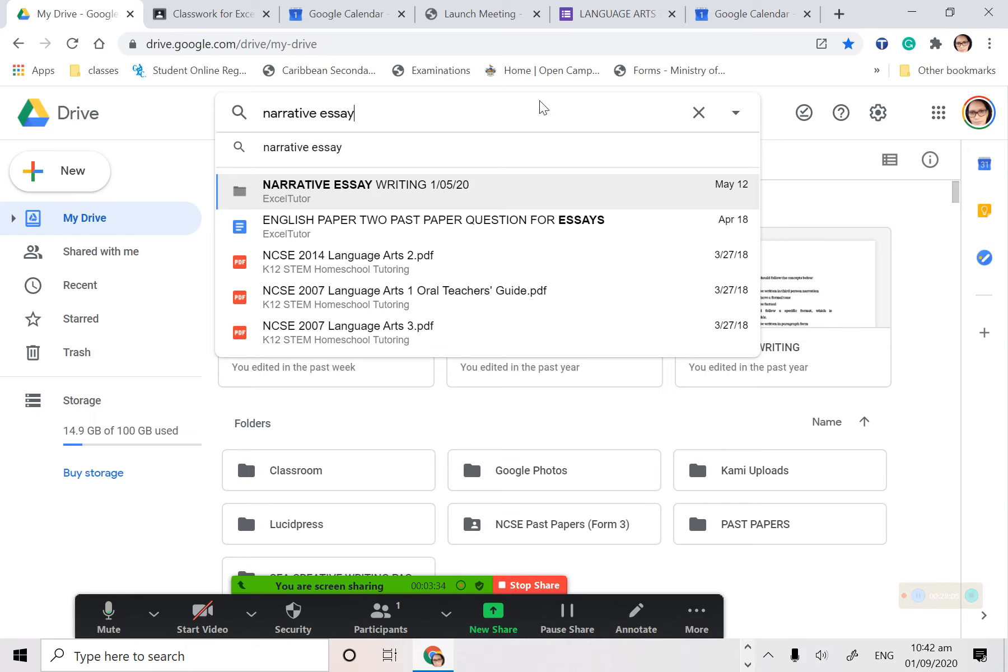
{"action": "type", "text": "wr"}
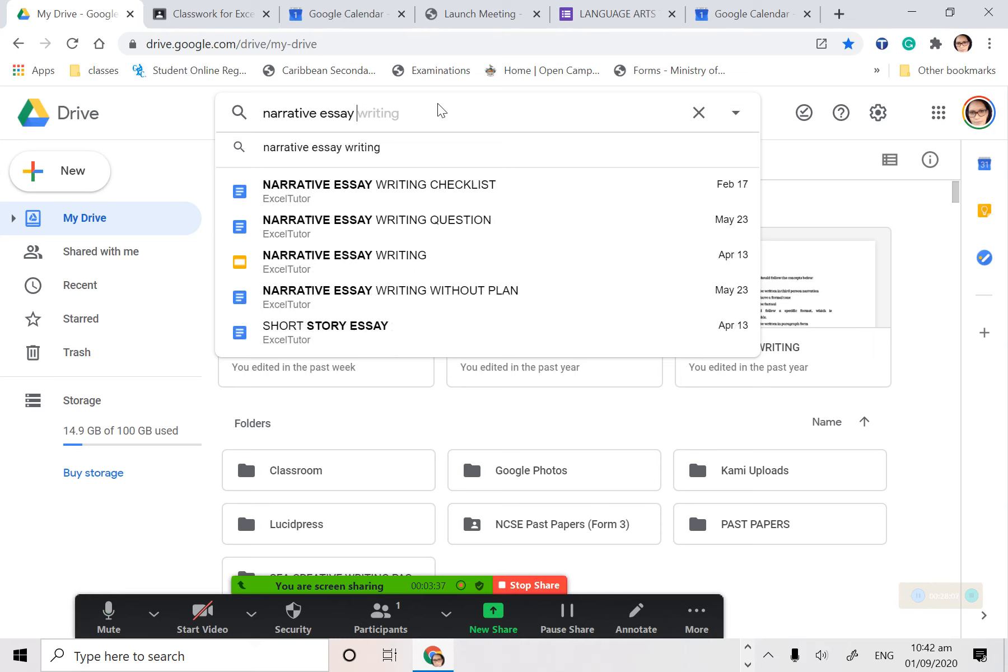
{"action": "type", "text": "itimg"}
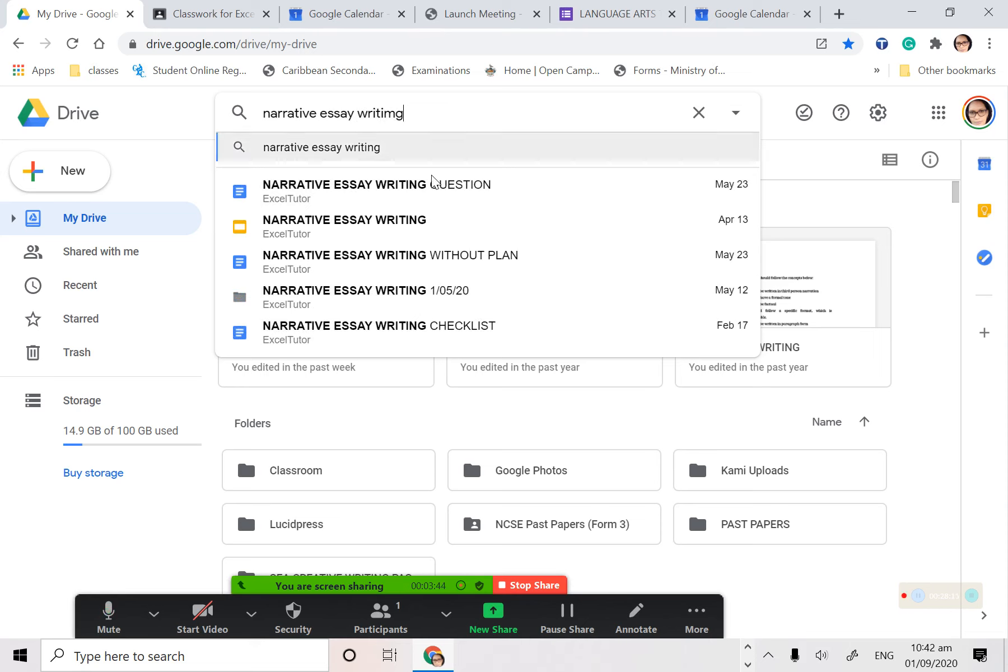
{"action": "left_click", "coordinate": [433, 225]}
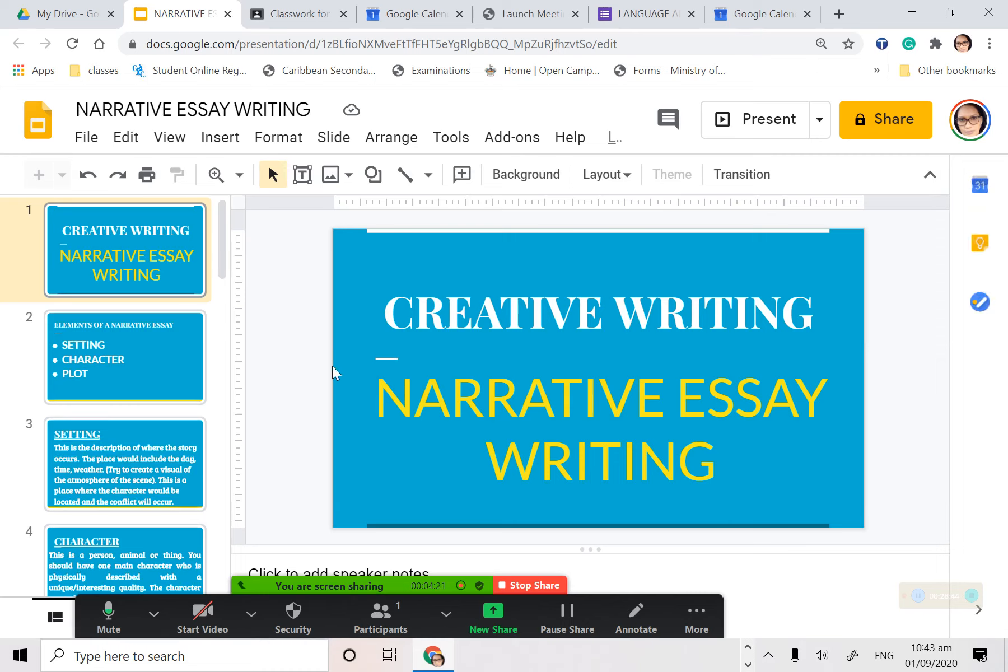
- View slides 2 and 3 on the elements of a narrative essay and setting, and return to the S.E.A class's classwork page
{"action": "left_click", "coordinate": [139, 350]}
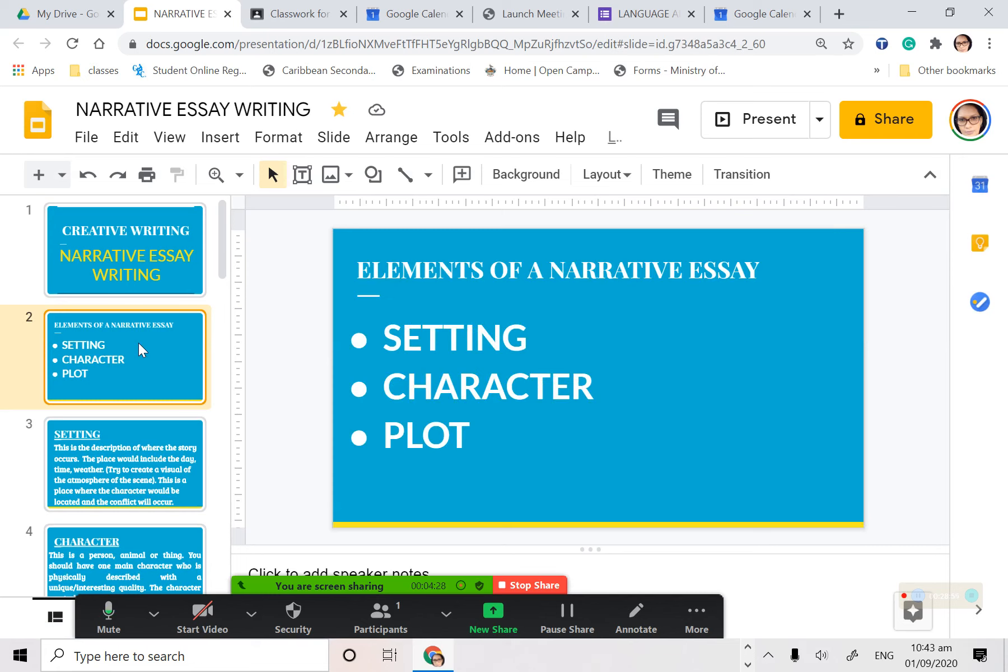
{"action": "left_click", "coordinate": [141, 496]}
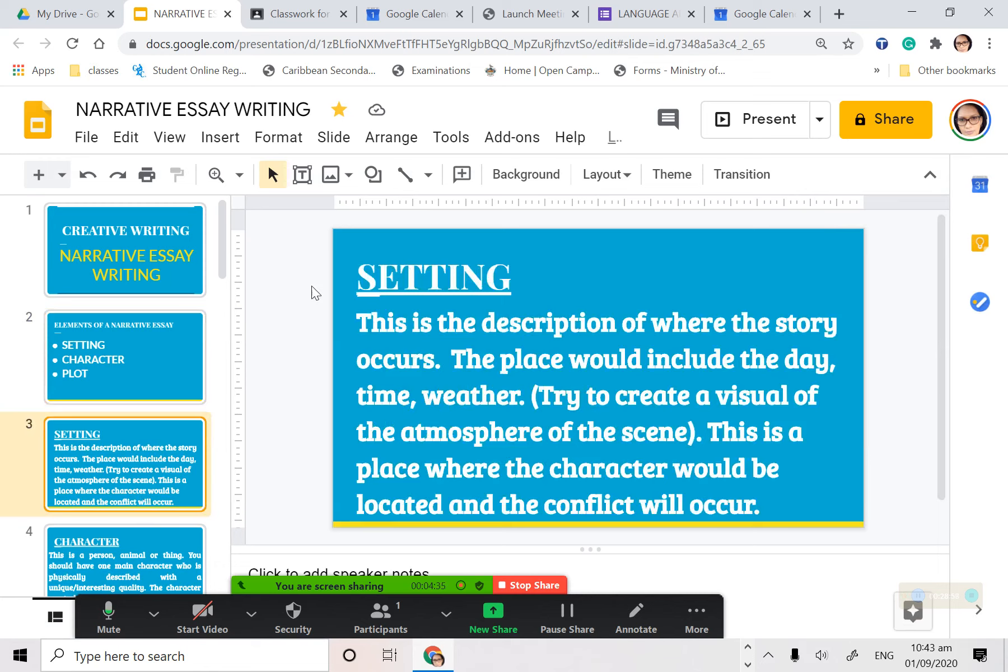
{"action": "left_click", "coordinate": [266, 14]}
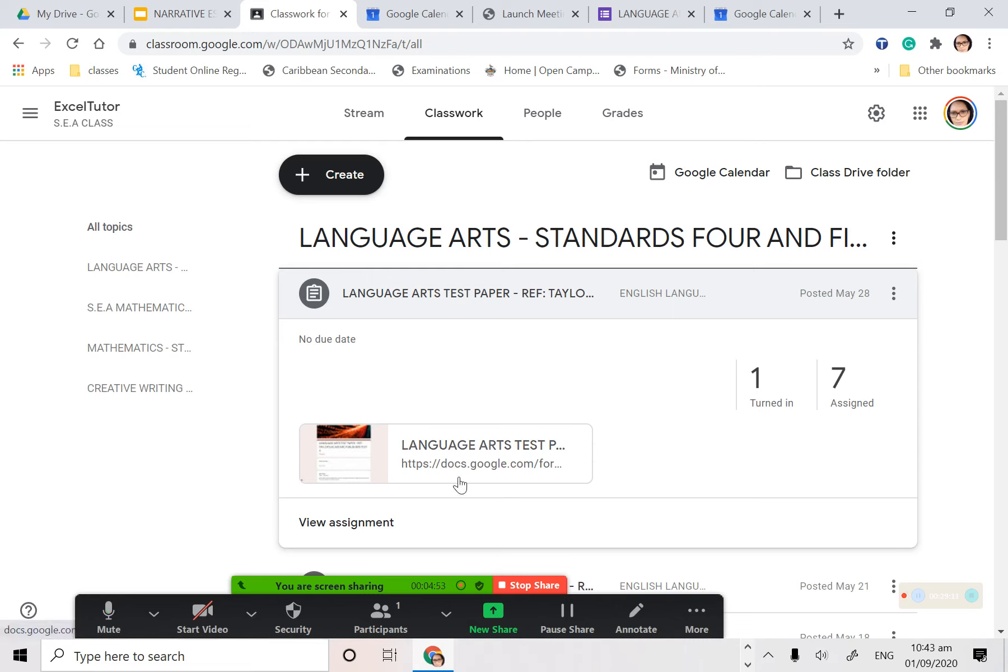
- Stop sharing the browser window, exit the meeting's full-screen view and try to minimize the meeting window
{"action": "left_click", "coordinate": [529, 585]}
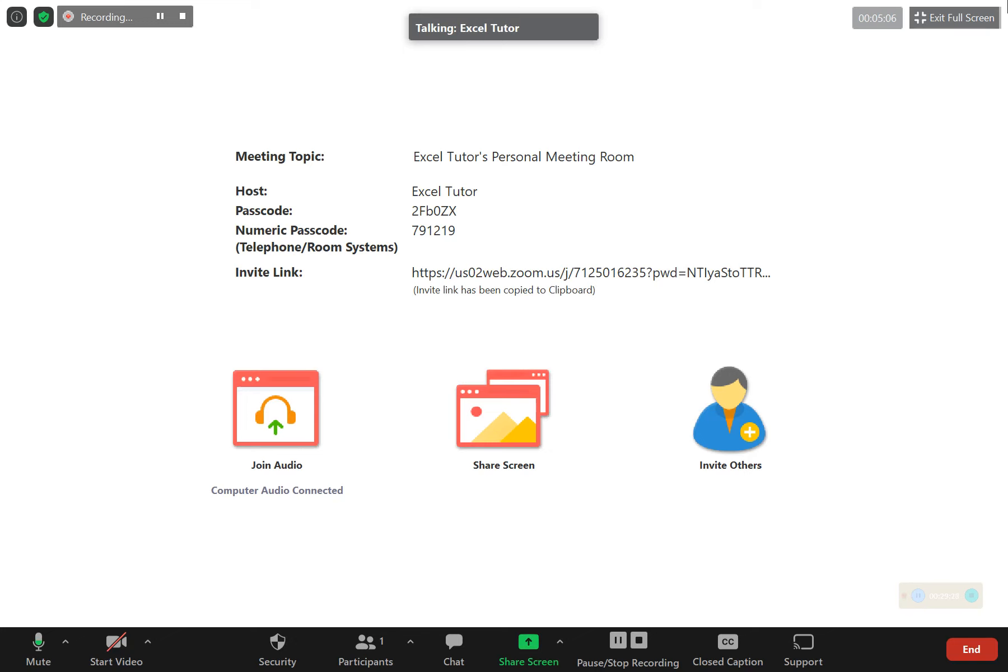
{"action": "left_click", "coordinate": [959, 19]}
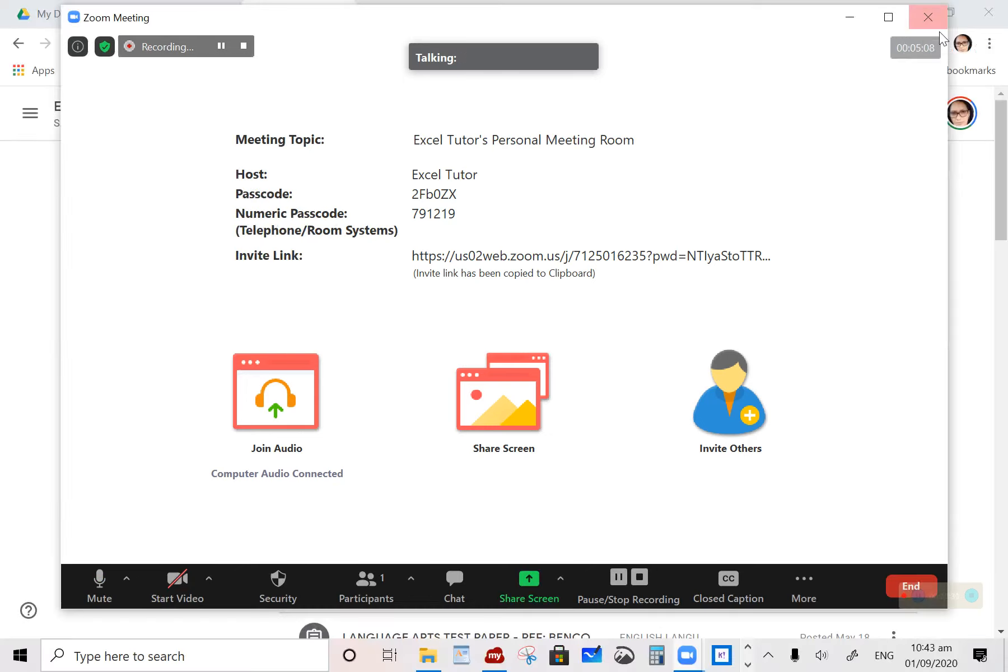
{"action": "left_click", "coordinate": [843, 20]}
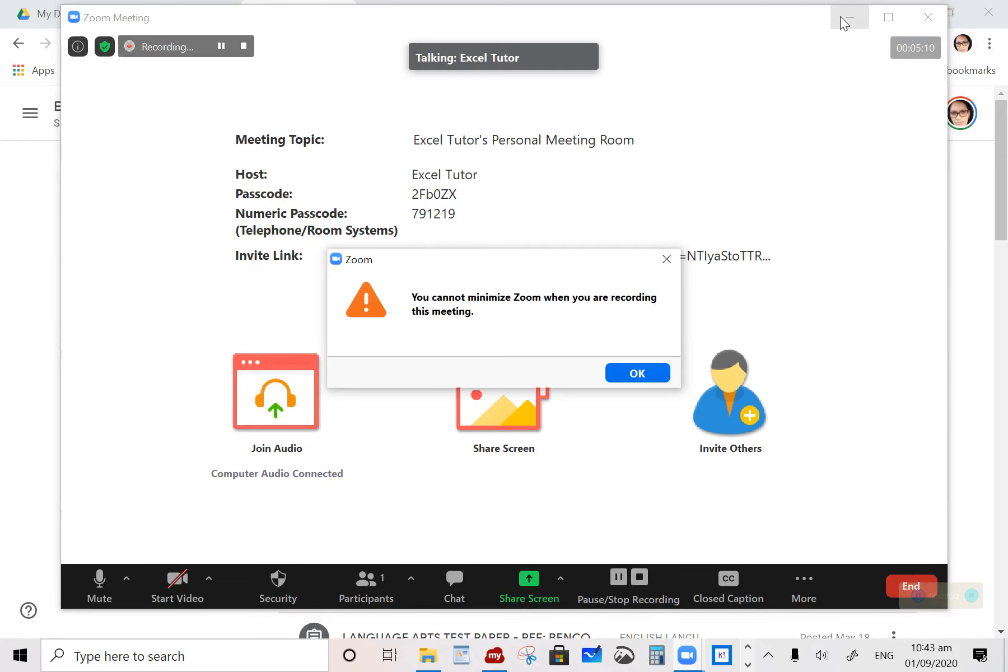
{"action": "left_click", "coordinate": [644, 374]}
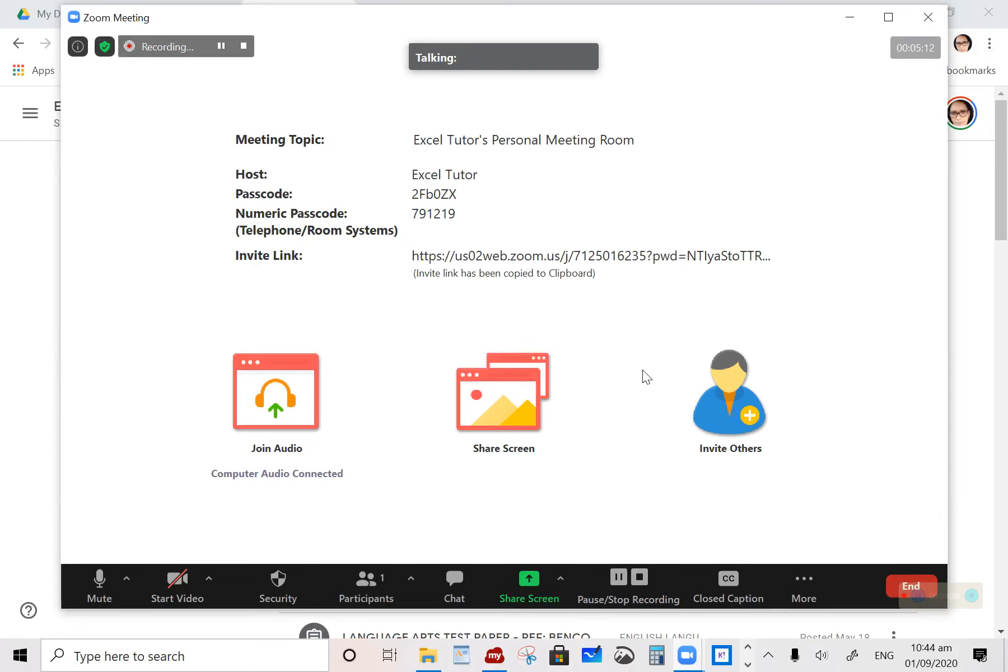
- End the Zoom meeting for all, minimize the Zoom home window and stop converting the meeting recording
{"action": "left_click", "coordinate": [899, 587]}
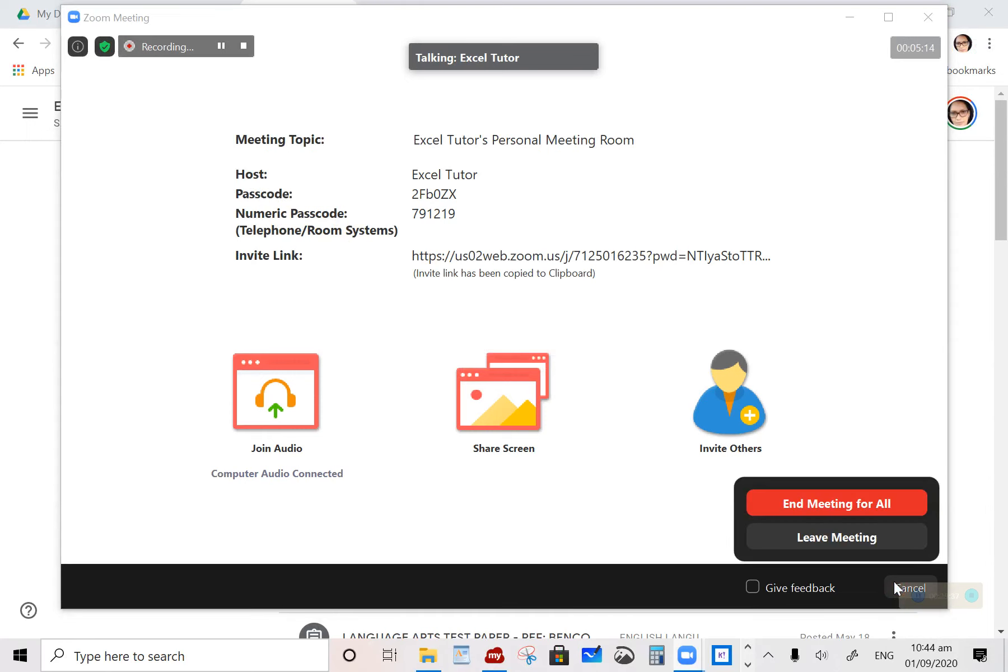
{"action": "left_click", "coordinate": [826, 503]}
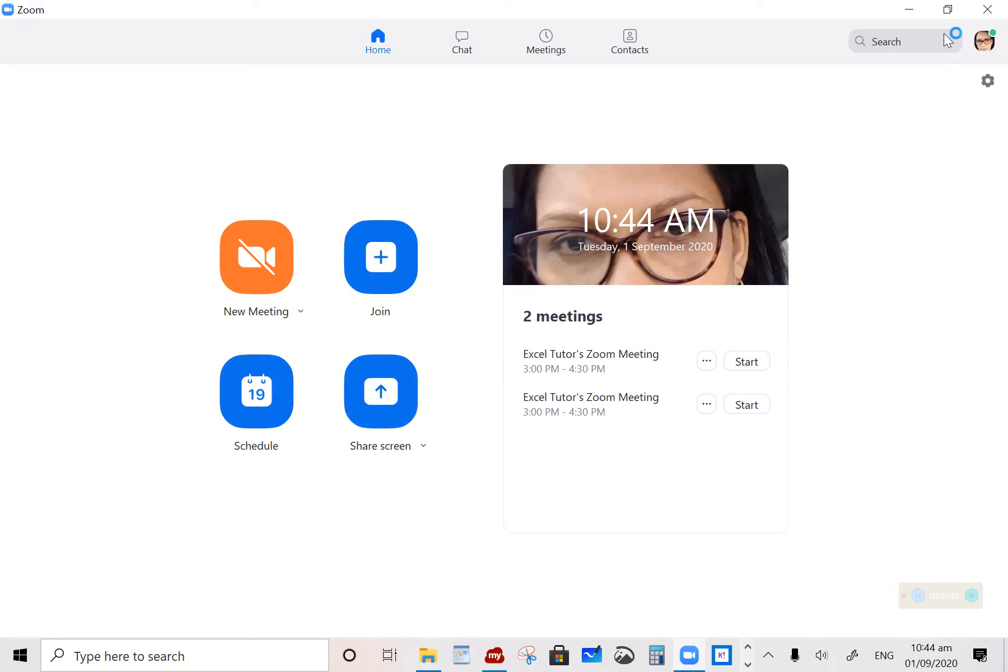
{"action": "left_click", "coordinate": [911, 12]}
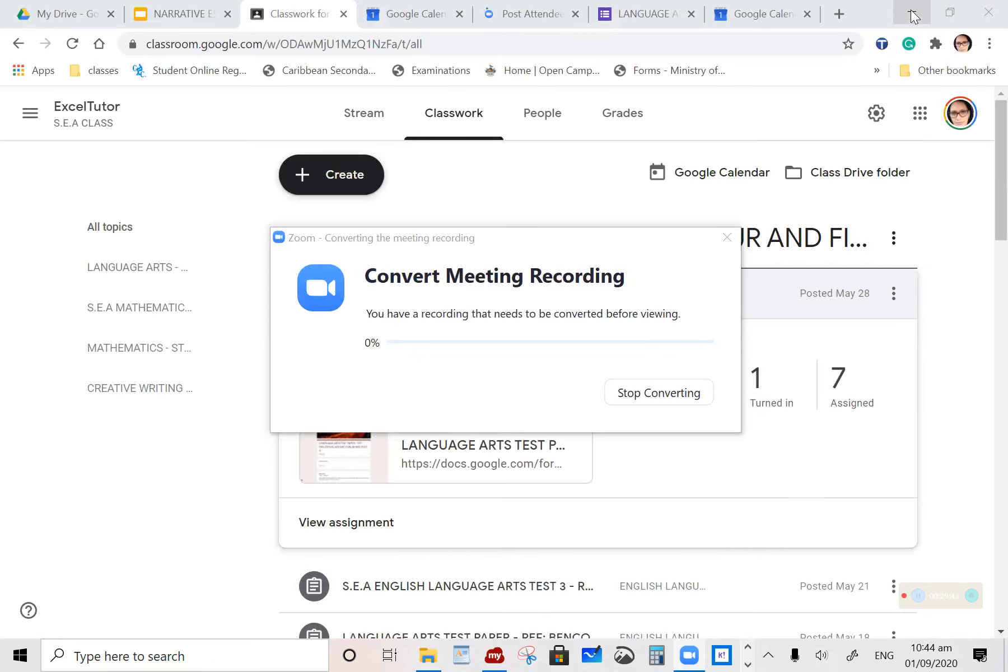
{"action": "left_click", "coordinate": [680, 394]}
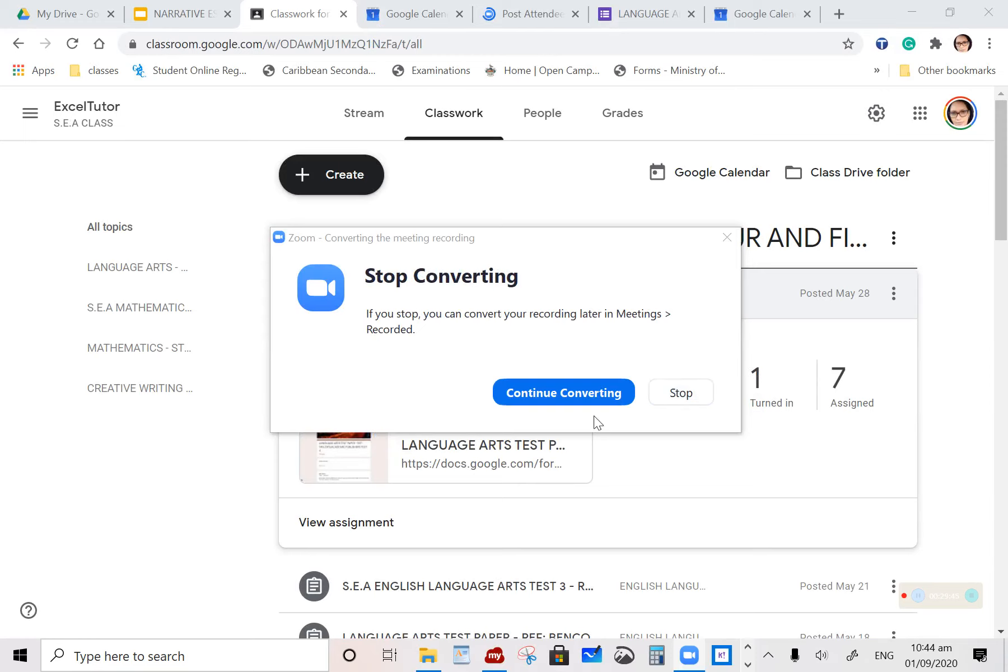
{"action": "left_click", "coordinate": [694, 393]}
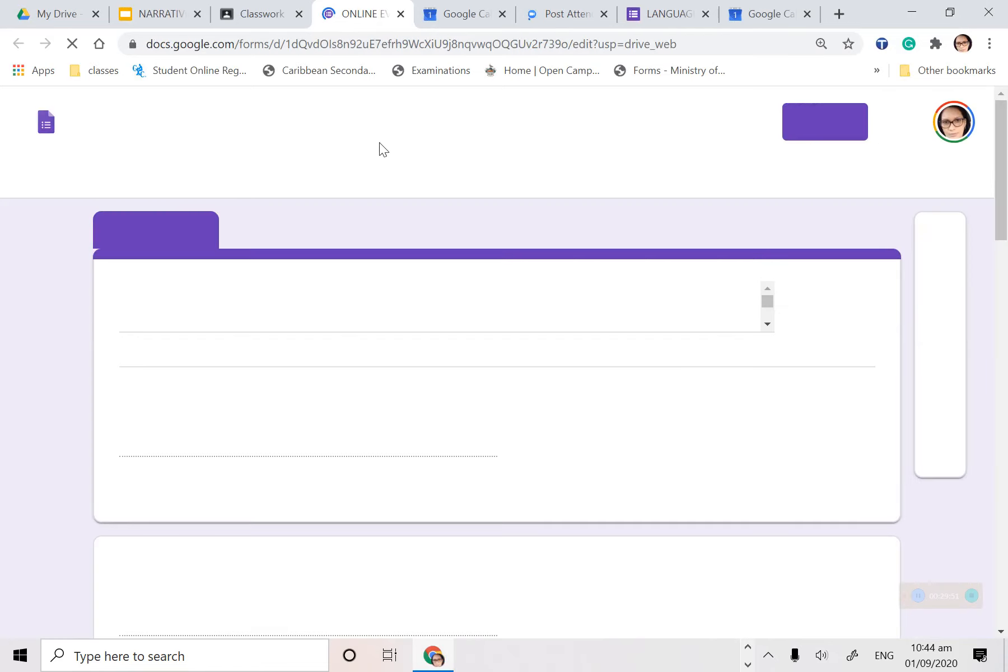
- Close the online evening classes form and open the classwork page of FORM ONE TO THREE CLASSES in Classroom
{"action": "left_click", "coordinate": [401, 15]}
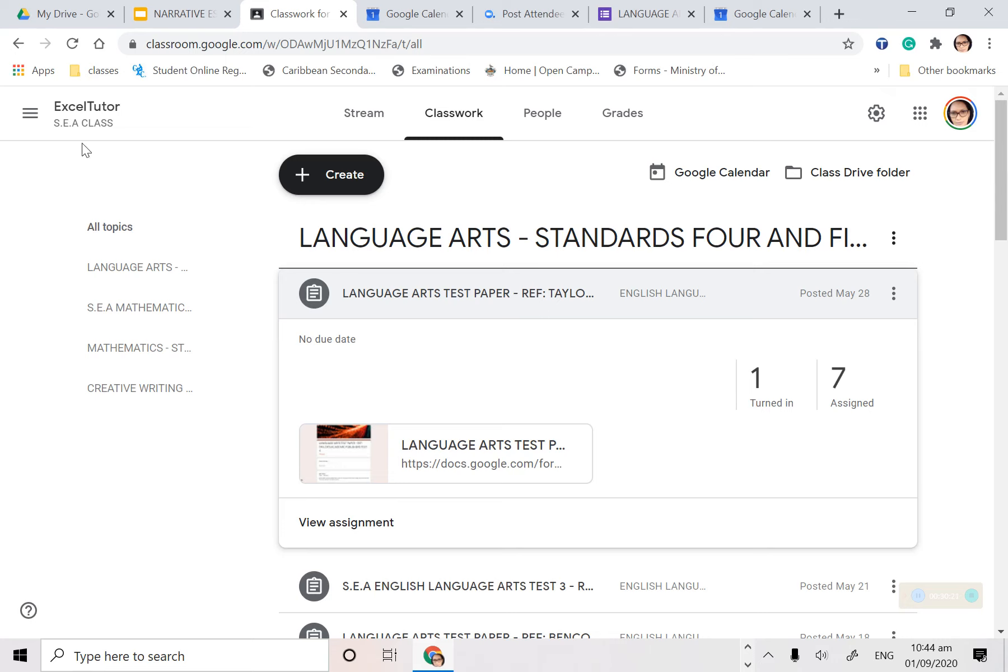
{"action": "left_click", "coordinate": [30, 115]}
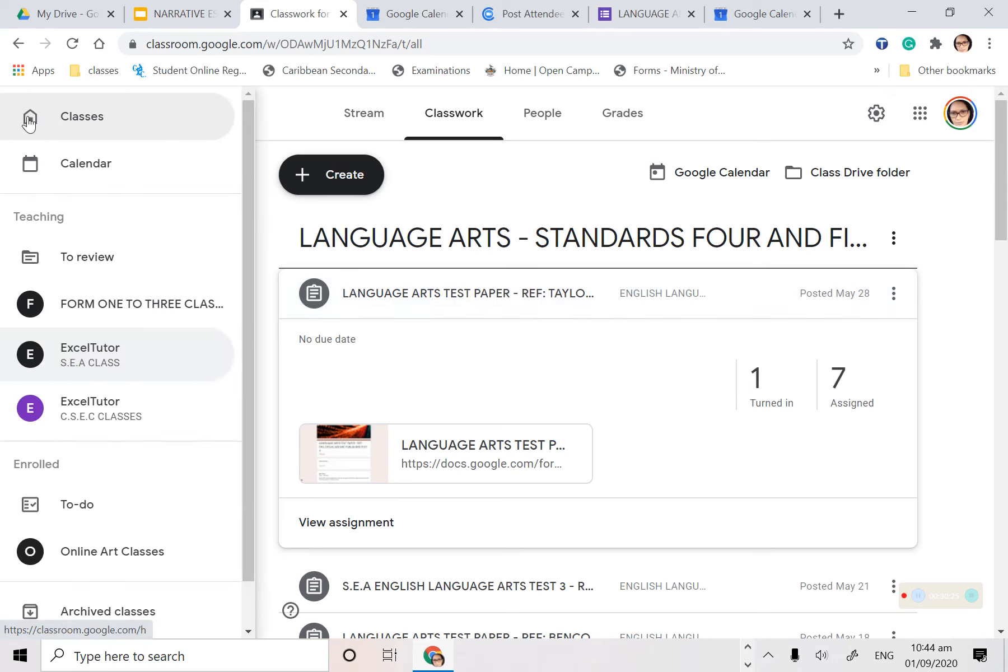
{"action": "left_click", "coordinate": [102, 307]}
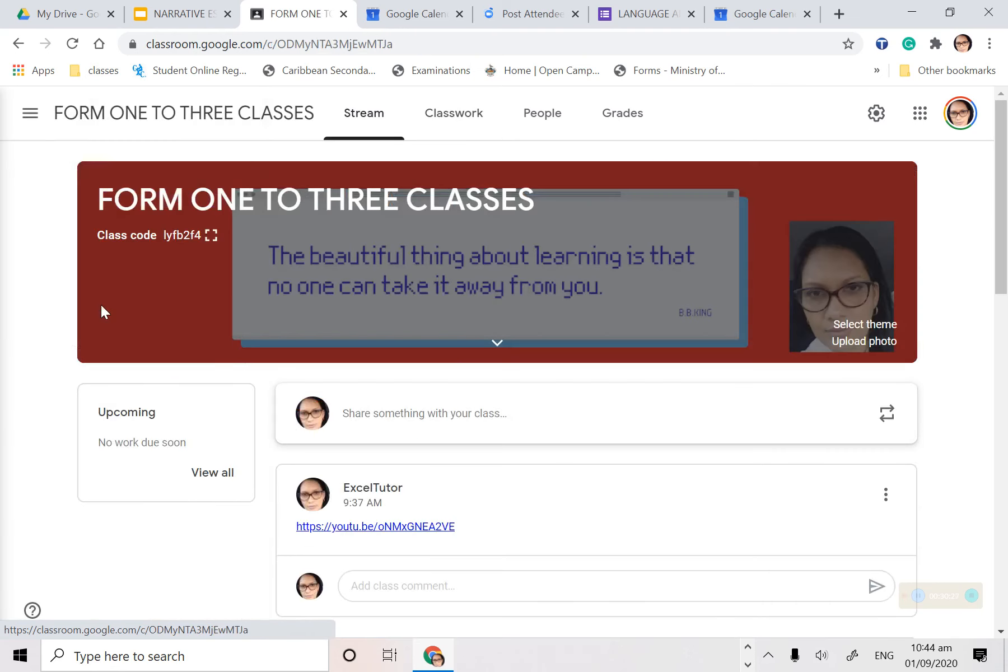
{"action": "left_click", "coordinate": [31, 116]}
{"action": "left_click", "coordinate": [463, 144]}
{"action": "left_click", "coordinate": [450, 137]}
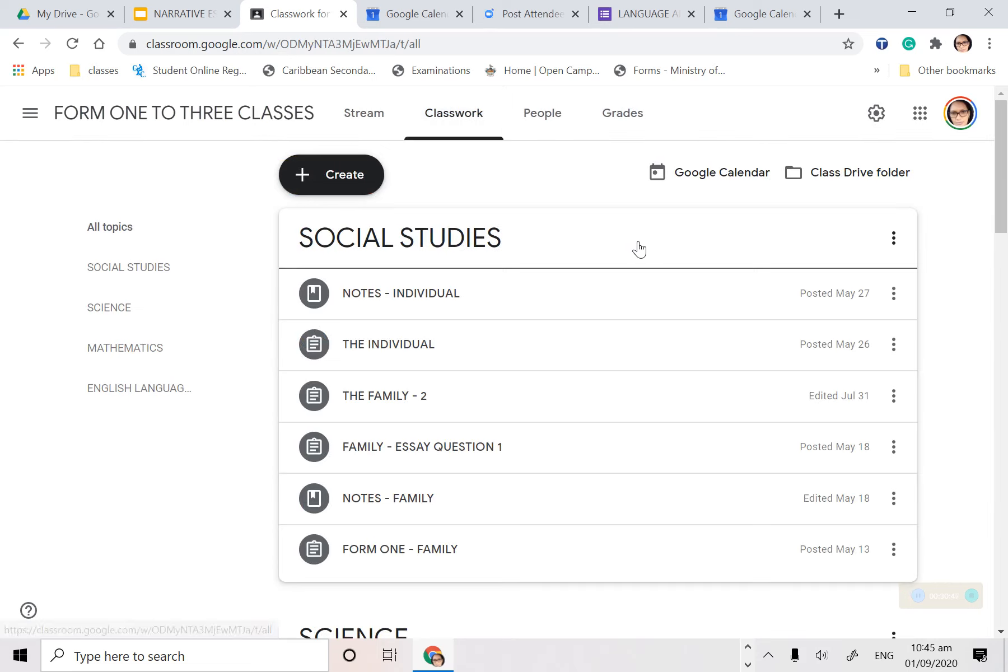
- Open the FORM ONE TO THREE CLASSES Google Calendar and close the old calendar, Post Attendee and LANGUAGE ARTS form pages
{"action": "left_click", "coordinate": [745, 175]}
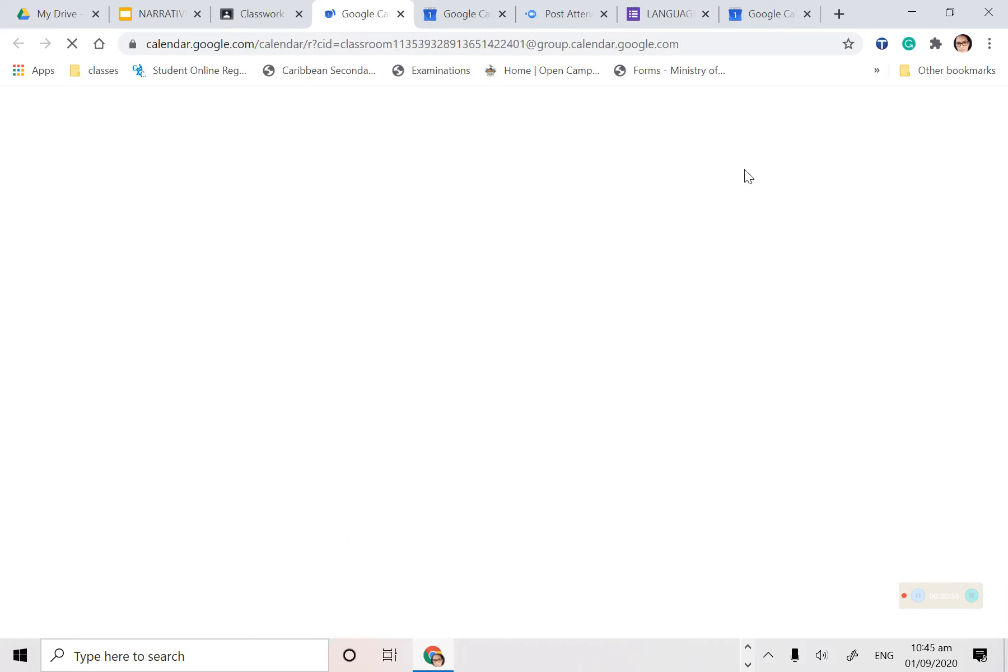
{"action": "left_click", "coordinate": [503, 14]}
{"action": "left_click", "coordinate": [502, 14]}
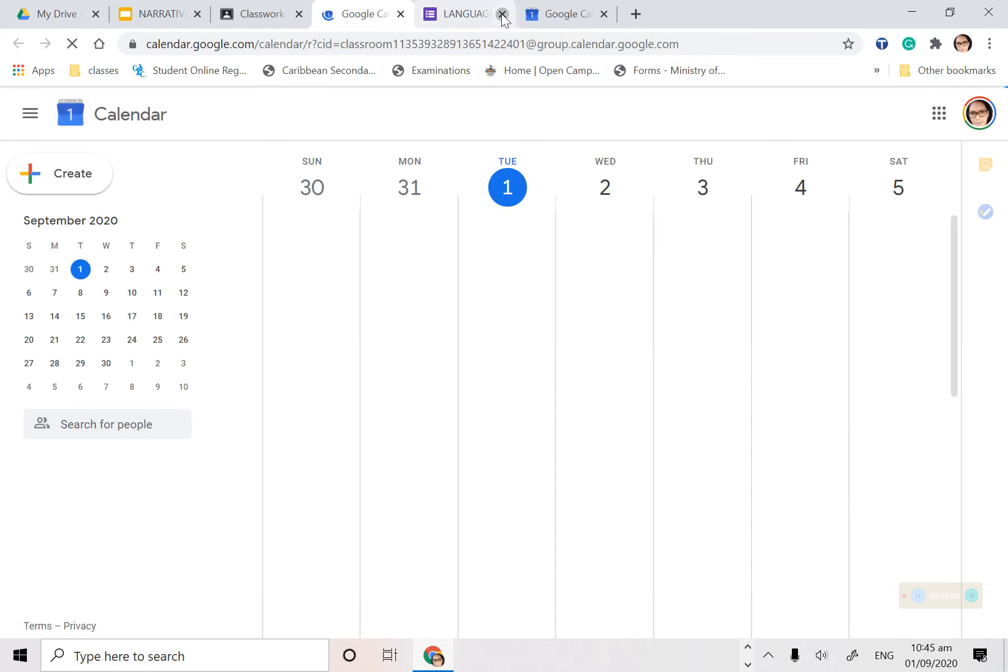
{"action": "left_click", "coordinate": [502, 14]}
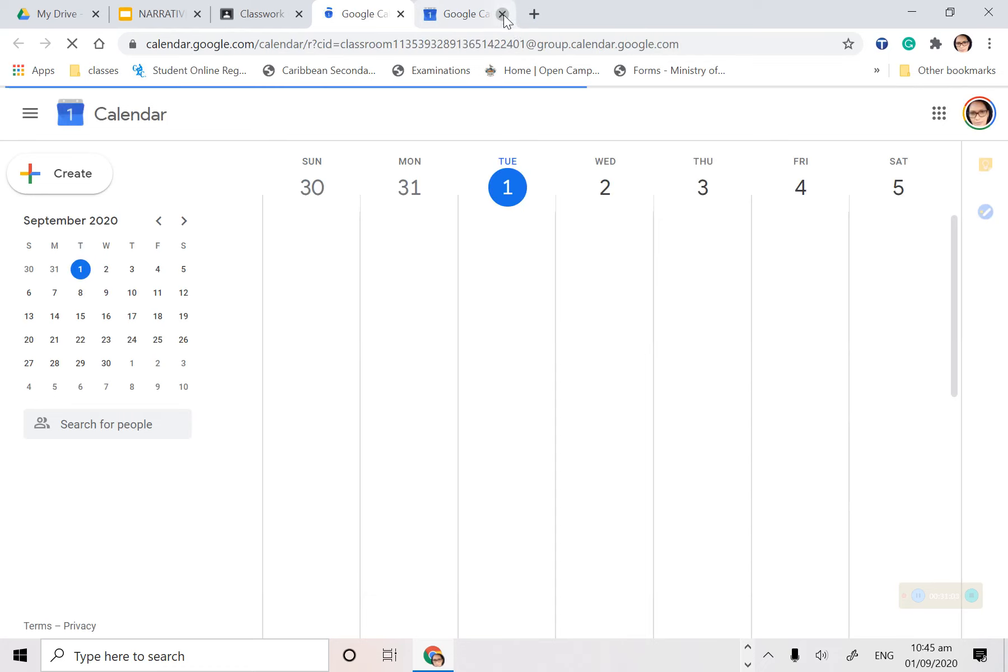
{"action": "left_click", "coordinate": [503, 14]}
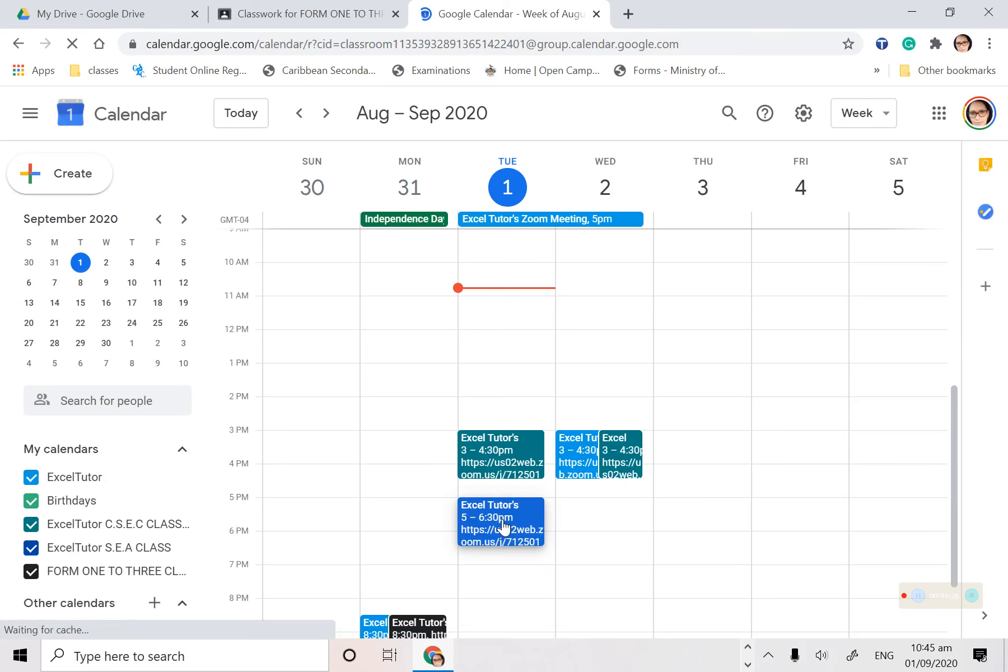
- Open Tuesday's 5:00 – 6:30pm S.E.A class event, launch its Zoom meeting from the invitation link and join with computer audio
{"action": "left_click", "coordinate": [503, 526]}
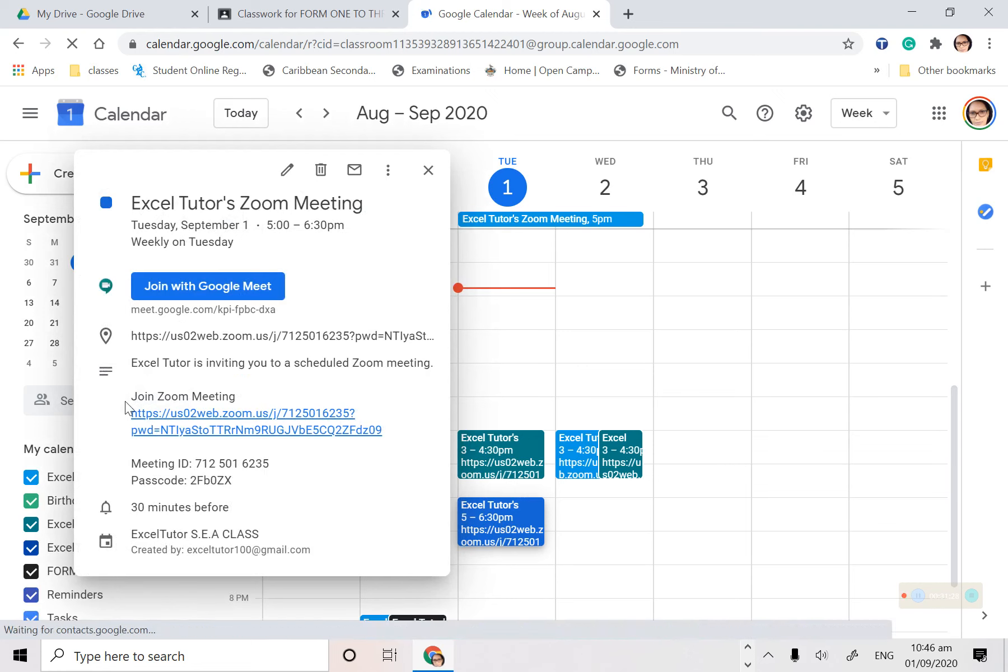
{"action": "left_click", "coordinate": [252, 427]}
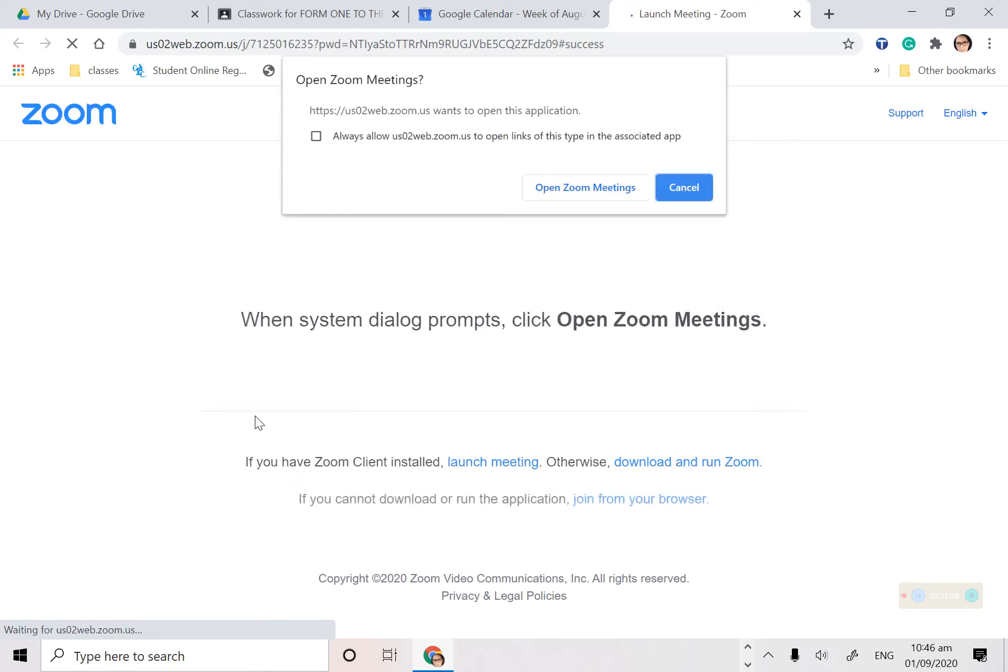
{"action": "left_click", "coordinate": [592, 194]}
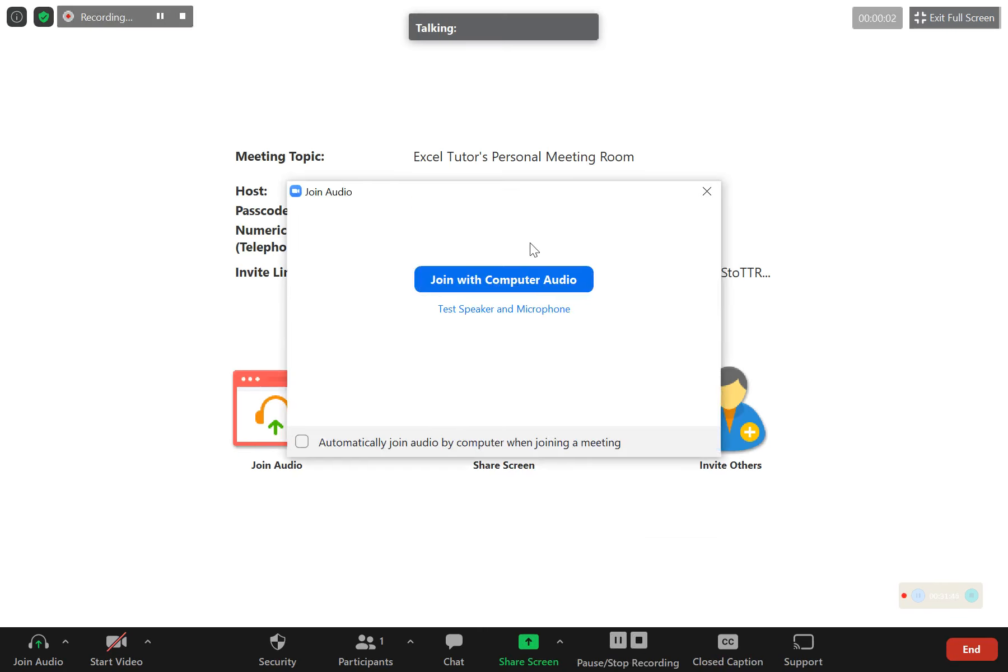
{"action": "left_click", "coordinate": [519, 285]}
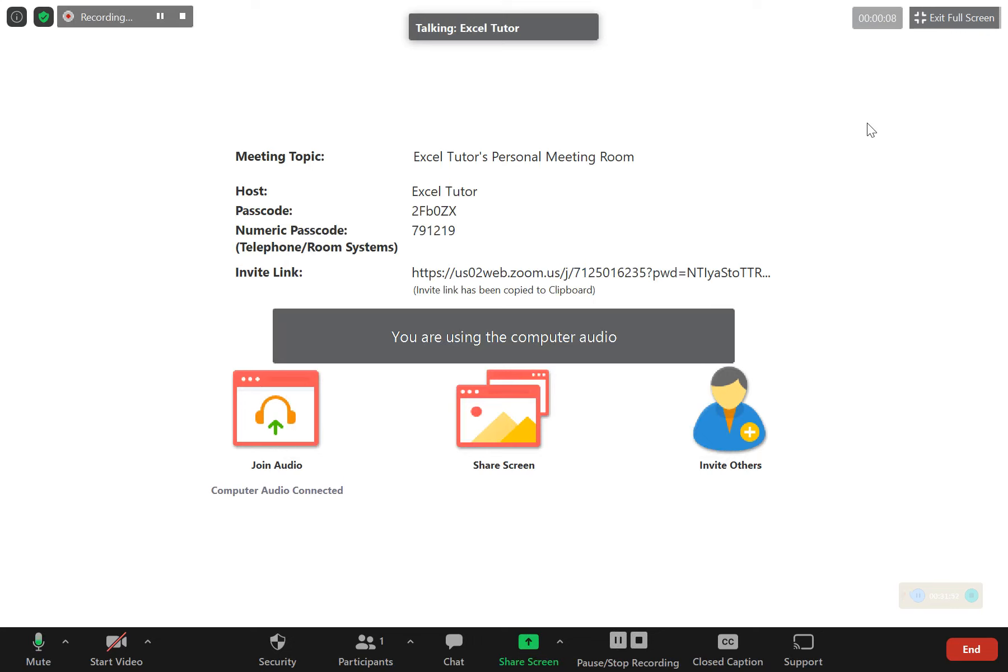